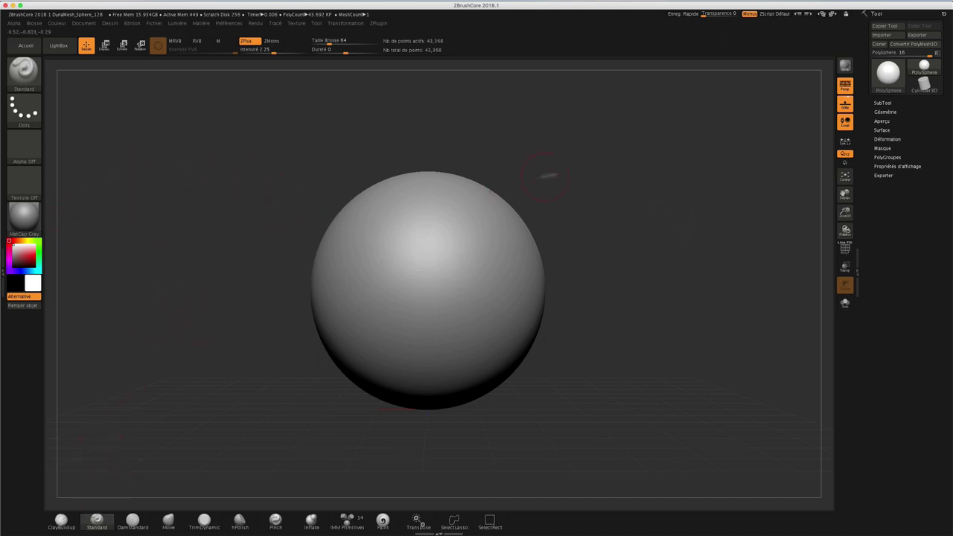
Sculpt horizontal bands across the upper sphere, undoing the last stroke.
{"action": "mouse_move", "coordinate": [447, 217]}
{"action": "left_mouse_down"}
{"action": "mouse_move", "coordinate": [425, 213]}
{"action": "mouse_move", "coordinate": [411, 227]}
{"action": "left_mouse_up"}
{"action": "mouse_move", "coordinate": [476, 237]}
{"action": "left_mouse_down"}
{"action": "mouse_move", "coordinate": [425, 241]}
{"action": "mouse_move", "coordinate": [498, 228]}
{"action": "mouse_move", "coordinate": [467, 264]}
{"action": "mouse_move", "coordinate": [485, 256]}
{"action": "mouse_move", "coordinate": [432, 246]}
{"action": "mouse_move", "coordinate": [445, 238]}
{"action": "left_mouse_up"}
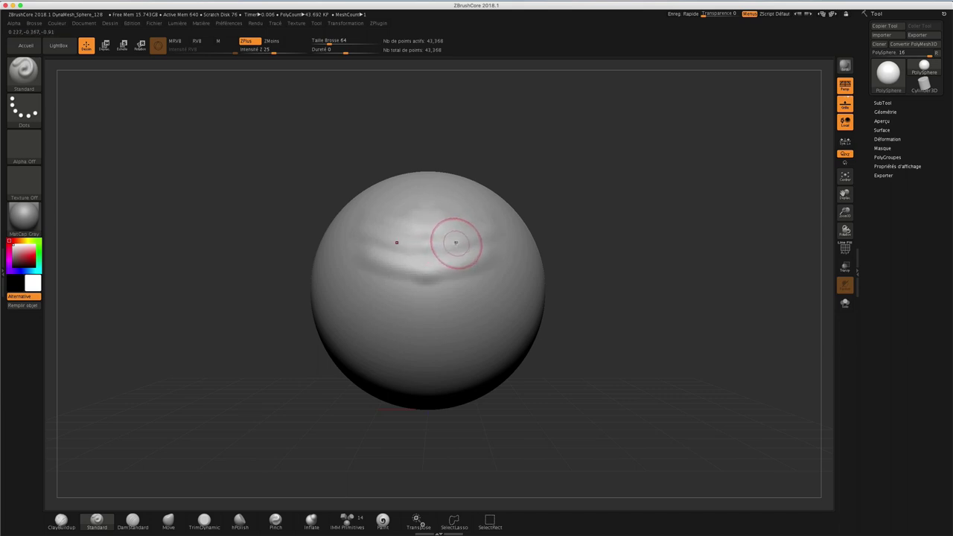
{"action": "key", "text": "ctrl+z"}
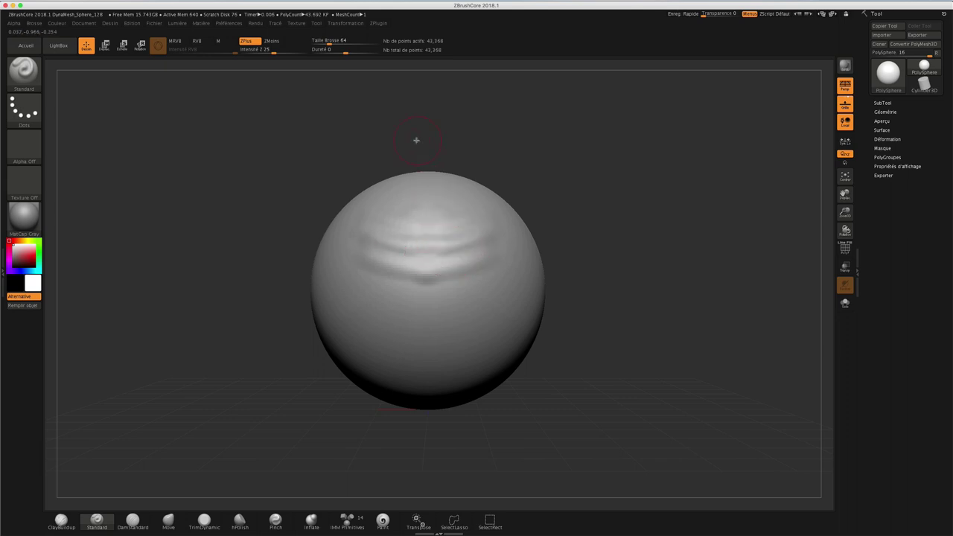
Set the brush size to 154 and smooth the sculpted bands into one soft groove.
{"action": "left_click", "coordinate": [330, 43]}
{"action": "type", "text": "154"}
{"action": "key", "text": "Return"}
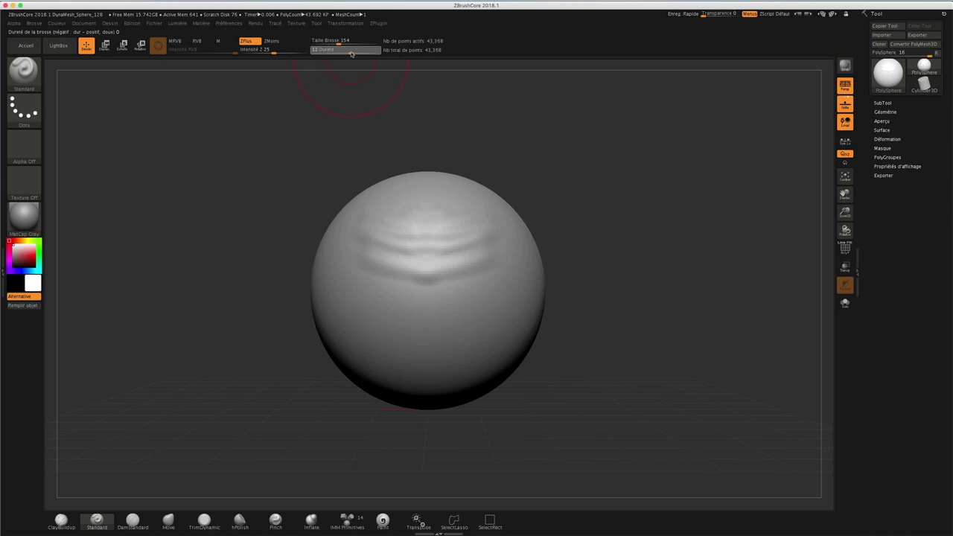
{"action": "mouse_move", "coordinate": [403, 186]}
{"action": "left_mouse_down", "text": "shift"}
{"action": "mouse_move", "coordinate": [411, 263]}
{"action": "mouse_move", "coordinate": [472, 249]}
{"action": "left_mouse_up", "text": "shift"}
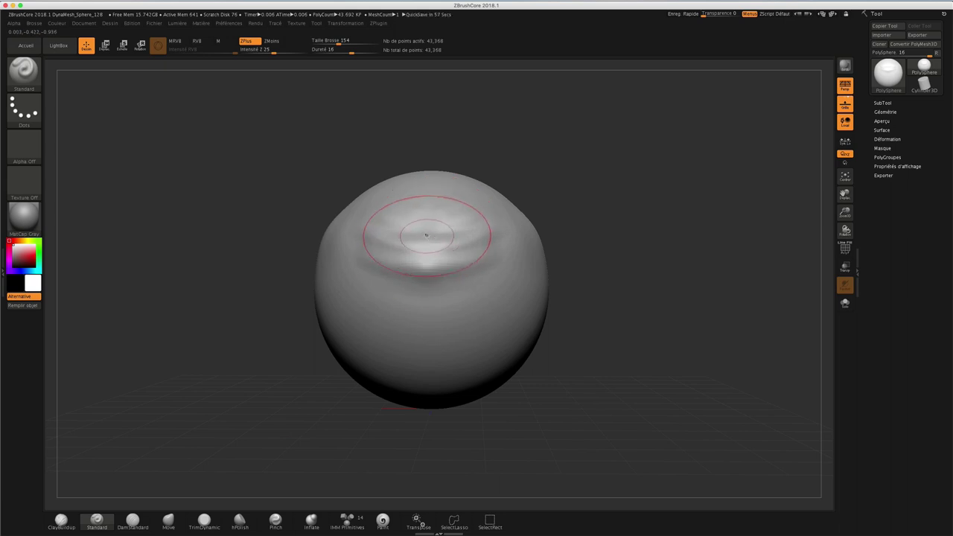
Deepen the groove across the sphere's top and reduce the brush size to 207.
{"action": "mouse_move", "coordinate": [426, 236]}
{"action": "left_mouse_down"}
{"action": "mouse_move", "coordinate": [372, 245]}
{"action": "mouse_move", "coordinate": [415, 213]}
{"action": "mouse_move", "coordinate": [382, 234]}
{"action": "left_mouse_up"}
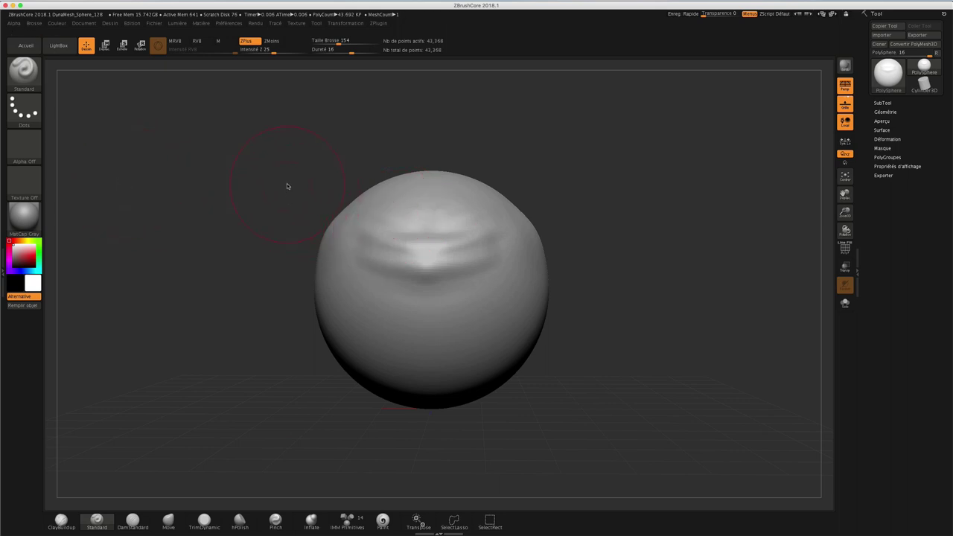
{"action": "key", "text": "s"}
{"action": "key", "text": "s"}
{"action": "left_click_drag", "start_coordinate": [281, 201], "coordinate": [286, 217]}
{"action": "key", "text": "s"}
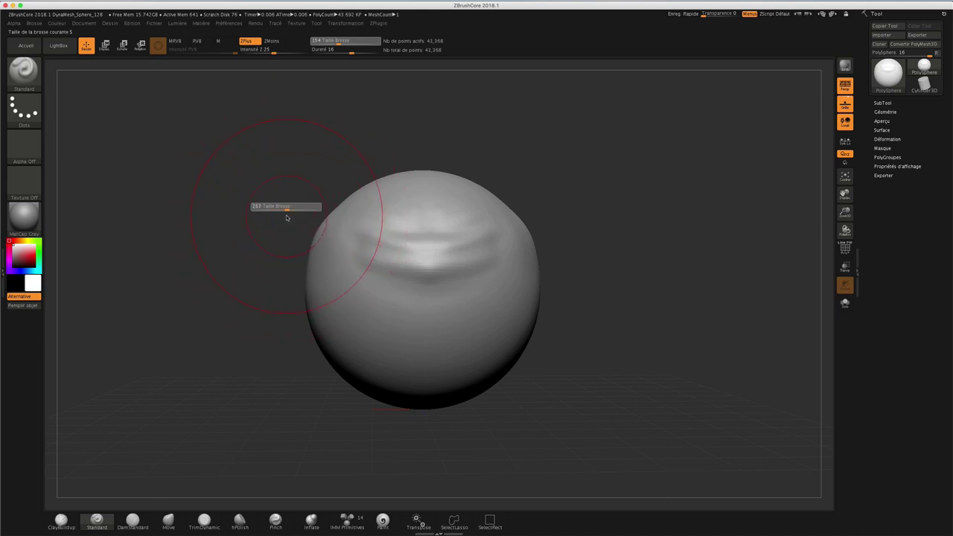
{"action": "left_click_drag", "start_coordinate": [286, 217], "coordinate": [283, 215]}
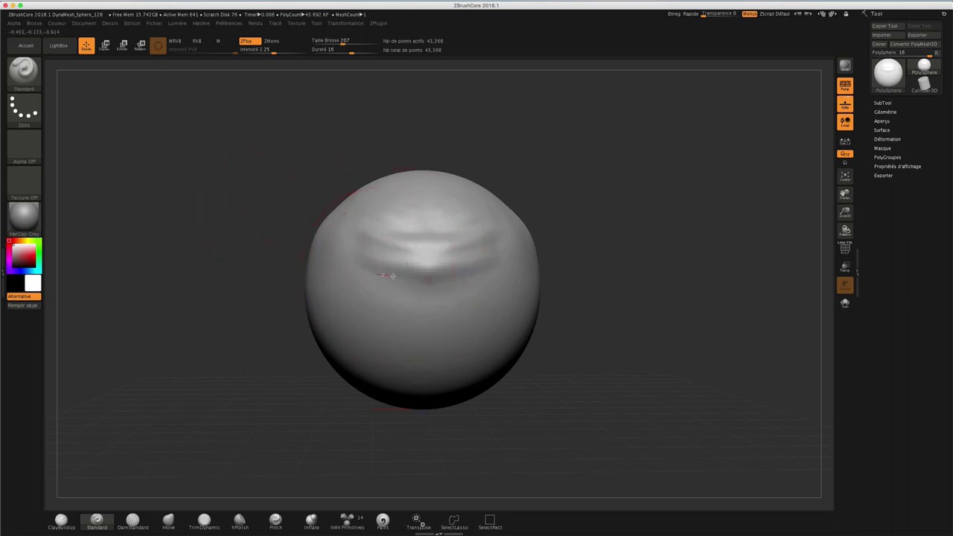
Raise Z intensity to 48 and reshape the upper sphere symmetrically below the ridge.
{"action": "mouse_move", "coordinate": [392, 275]}
{"action": "left_mouse_down"}
{"action": "mouse_move", "coordinate": [381, 285]}
{"action": "mouse_move", "coordinate": [441, 234]}
{"action": "mouse_move", "coordinate": [404, 249]}
{"action": "mouse_move", "coordinate": [430, 240]}
{"action": "mouse_move", "coordinate": [426, 234]}
{"action": "left_mouse_up"}
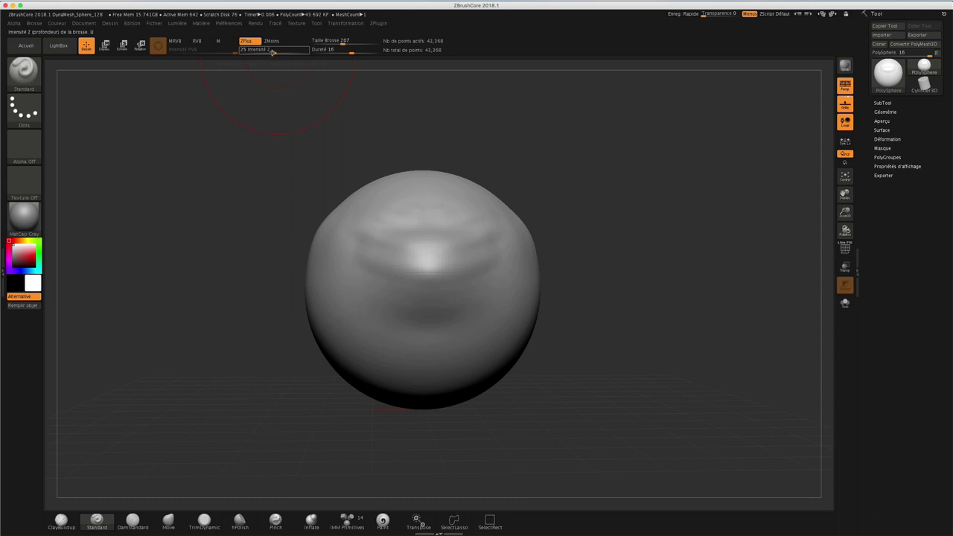
{"action": "left_click_drag", "start_coordinate": [274, 53], "coordinate": [286, 51]}
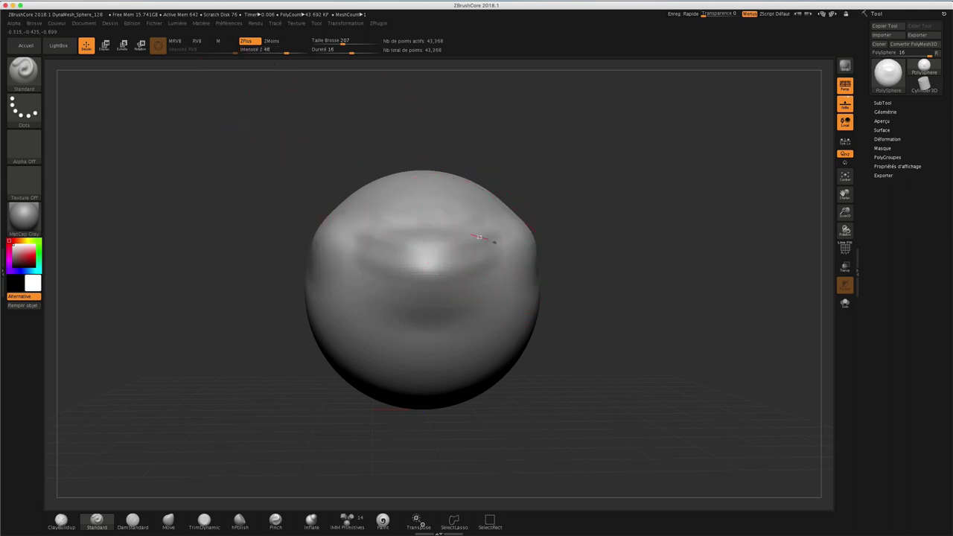
{"action": "left_click_drag", "start_coordinate": [490, 238], "coordinate": [521, 253]}
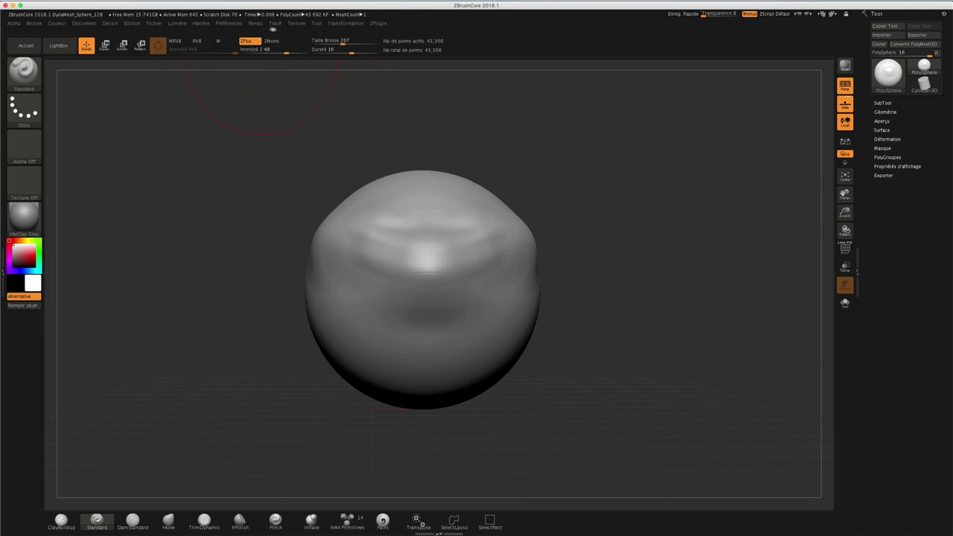
Toggle Lazy Mouse in the Stroke menu and raise a double-lobed bump on the sphere's top.
{"action": "left_click", "coordinate": [340, 23]}
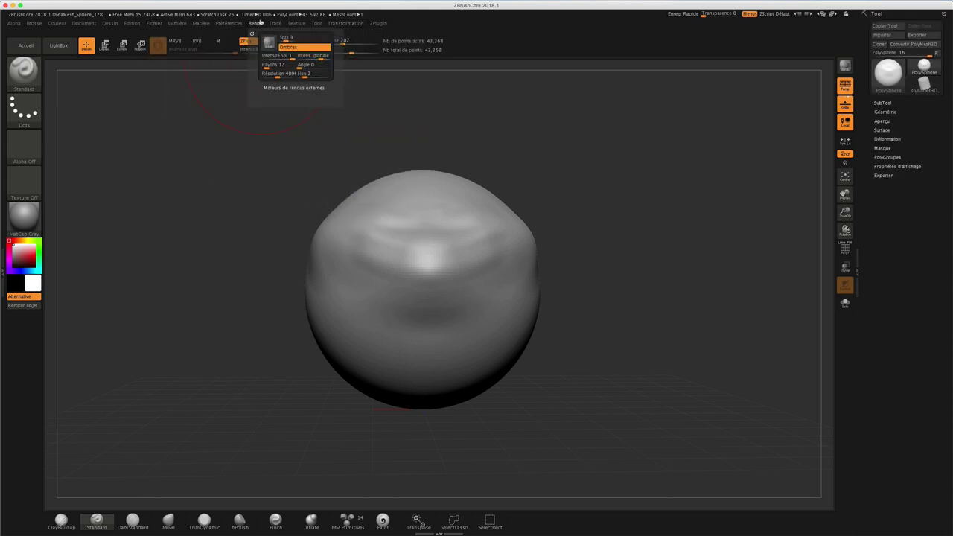
{"action": "mouse_move", "coordinate": [274, 23]}
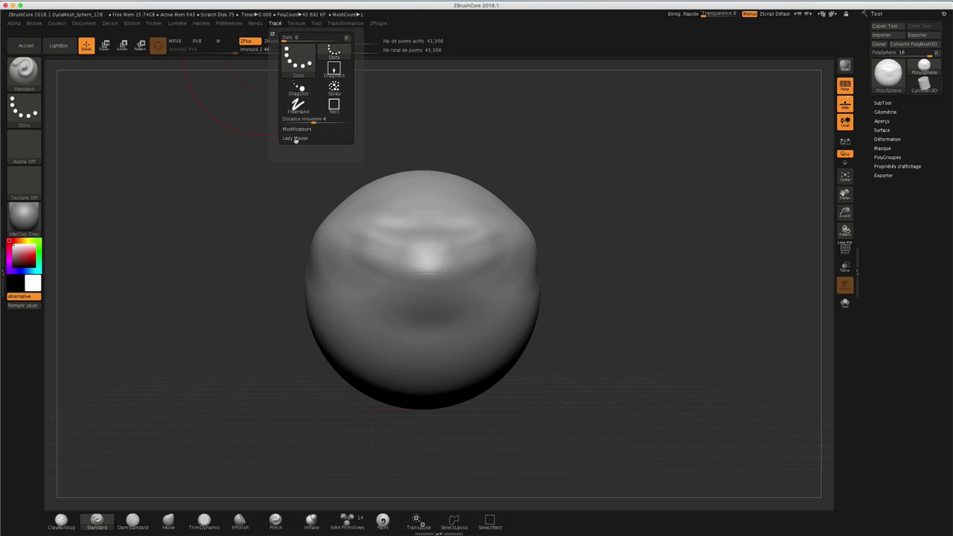
{"action": "left_click", "coordinate": [295, 138]}
{"action": "left_click", "coordinate": [298, 147]}
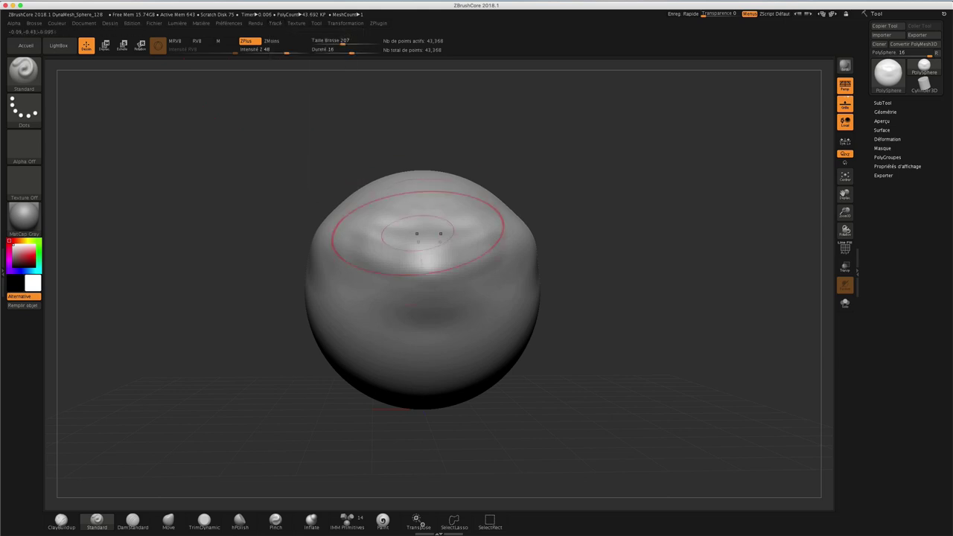
{"action": "mouse_move", "coordinate": [358, 192]}
{"action": "left_mouse_down"}
{"action": "mouse_move", "coordinate": [406, 224]}
{"action": "mouse_move", "coordinate": [453, 228]}
{"action": "mouse_move", "coordinate": [425, 223]}
{"action": "mouse_move", "coordinate": [415, 234]}
{"action": "mouse_move", "coordinate": [430, 239]}
{"action": "left_mouse_up"}
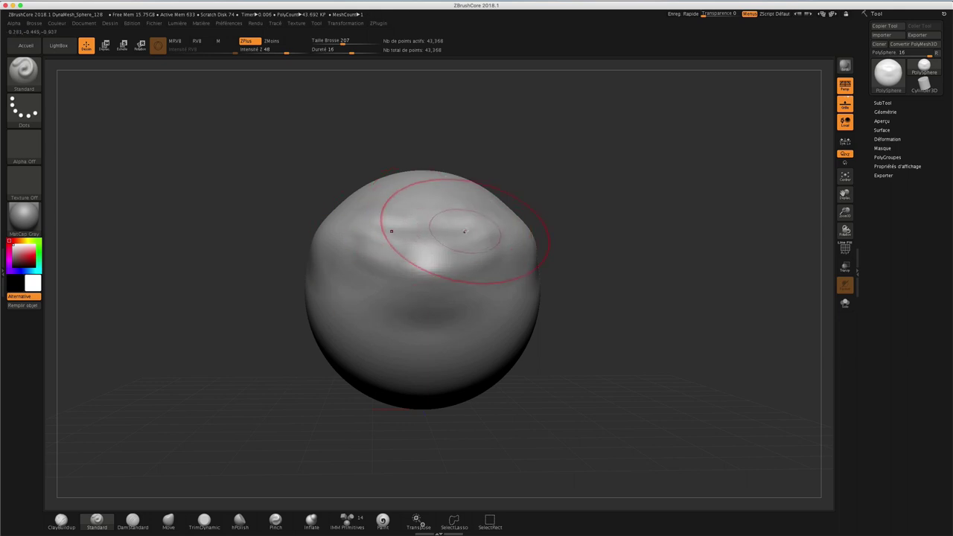
Undo the stray mirrored bulges and lower Z intensity to 17.
{"action": "left_click", "coordinate": [482, 227]}
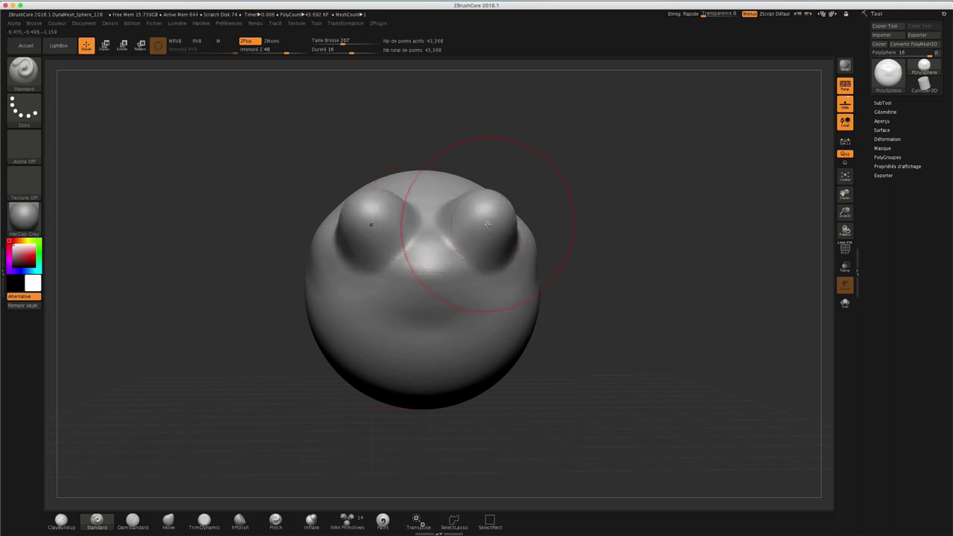
{"action": "key", "text": "ctrl"}
{"action": "key", "text": "ctrl+z"}
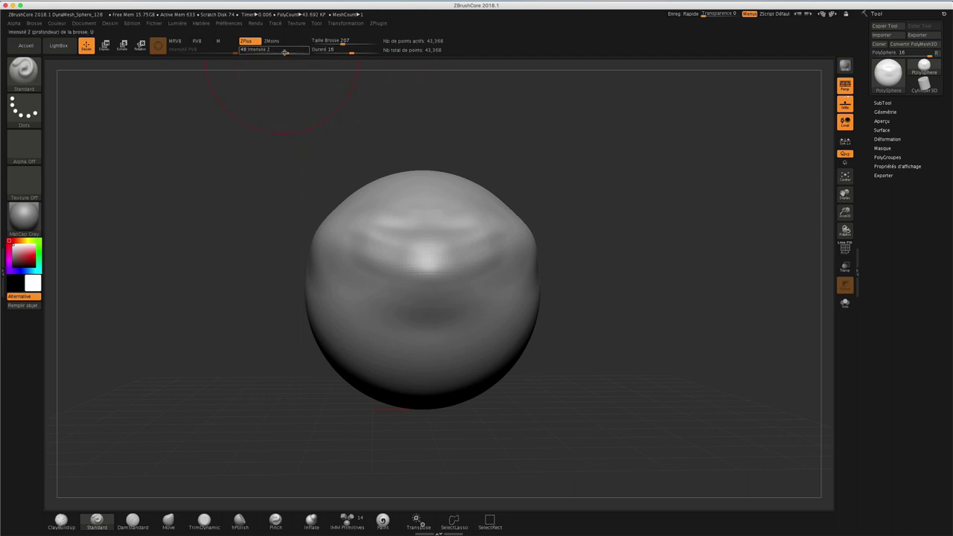
{"action": "left_click_drag", "start_coordinate": [285, 52], "coordinate": [268, 51]}
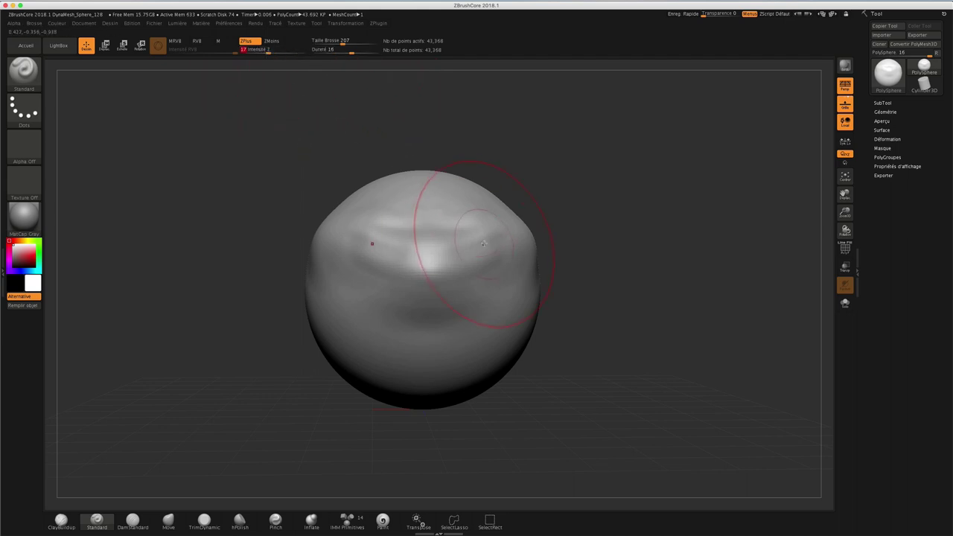
{"action": "mouse_move", "coordinate": [469, 217]}
{"action": "left_mouse_down"}
{"action": "mouse_move", "coordinate": [486, 225]}
{"action": "mouse_move", "coordinate": [466, 298]}
{"action": "left_mouse_up"}
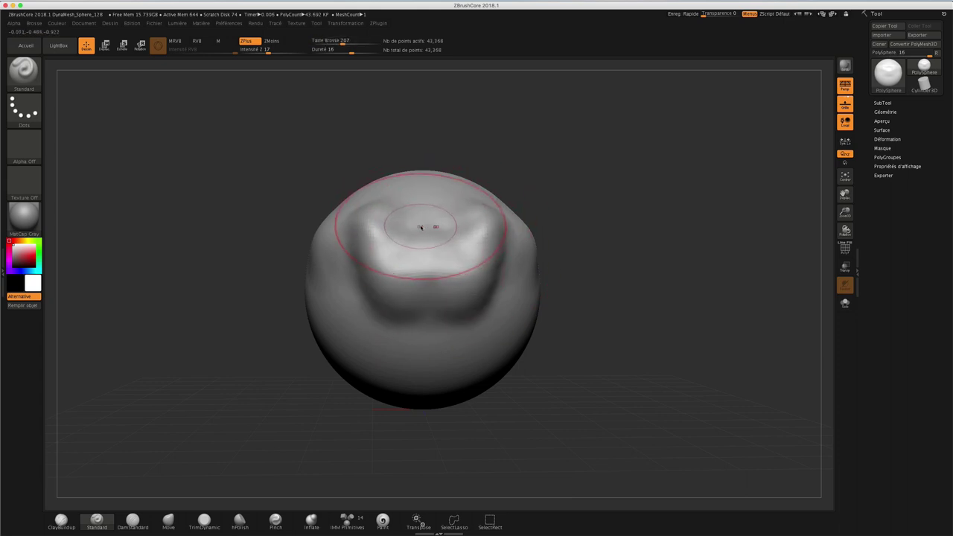
Shrink the brush to size 90 and sculpt two mirrored round eye bumps.
{"action": "key", "text": "s"}
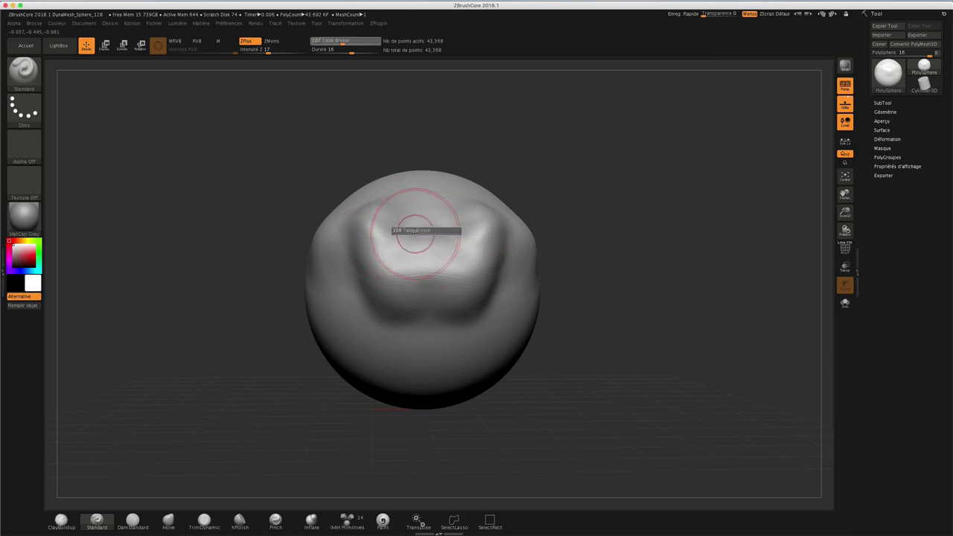
{"action": "left_click_drag", "start_coordinate": [415, 233], "coordinate": [408, 233]}
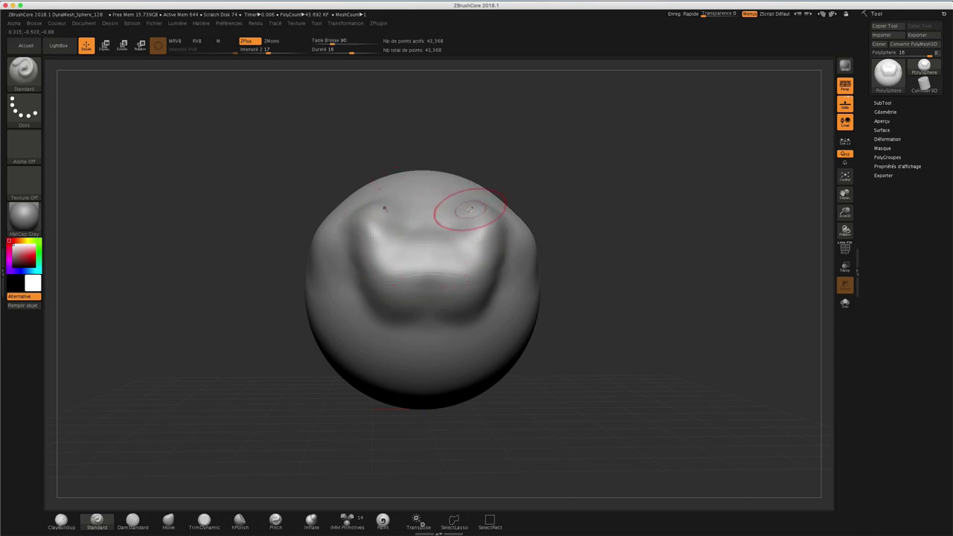
{"action": "left_click_drag", "start_coordinate": [475, 225], "coordinate": [474, 218]}
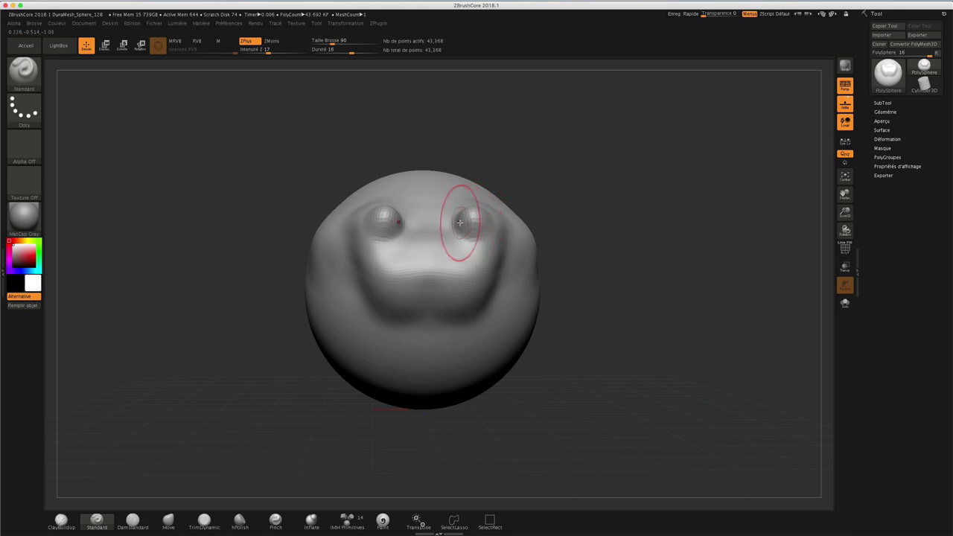
Raise Z intensity to 80 and sculpt a bulbous nose, mirrored mouth lumps and cheek bulges.
{"action": "key", "text": "u"}
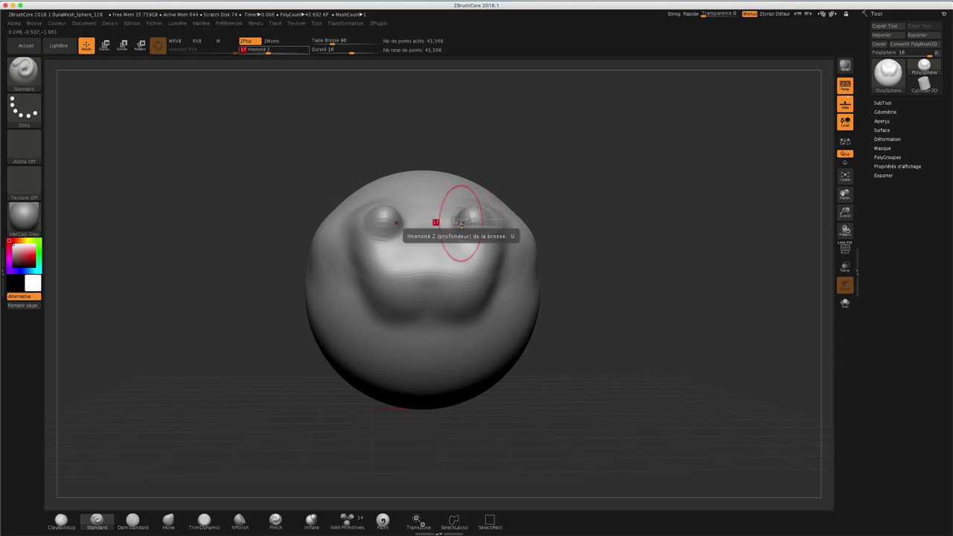
{"action": "left_click_drag", "start_coordinate": [461, 224], "coordinate": [493, 225]}
{"action": "mouse_move", "coordinate": [410, 201]}
{"action": "left_mouse_down"}
{"action": "mouse_move", "coordinate": [458, 199]}
{"action": "mouse_move", "coordinate": [445, 228]}
{"action": "mouse_move", "coordinate": [451, 247]}
{"action": "mouse_move", "coordinate": [431, 277]}
{"action": "left_mouse_up"}
{"action": "mouse_move", "coordinate": [484, 248]}
{"action": "left_mouse_down"}
{"action": "mouse_move", "coordinate": [465, 308]}
{"action": "mouse_move", "coordinate": [431, 324]}
{"action": "mouse_move", "coordinate": [436, 304]}
{"action": "left_mouse_up"}
{"action": "left_click_drag", "start_coordinate": [491, 279], "coordinate": [502, 244]}
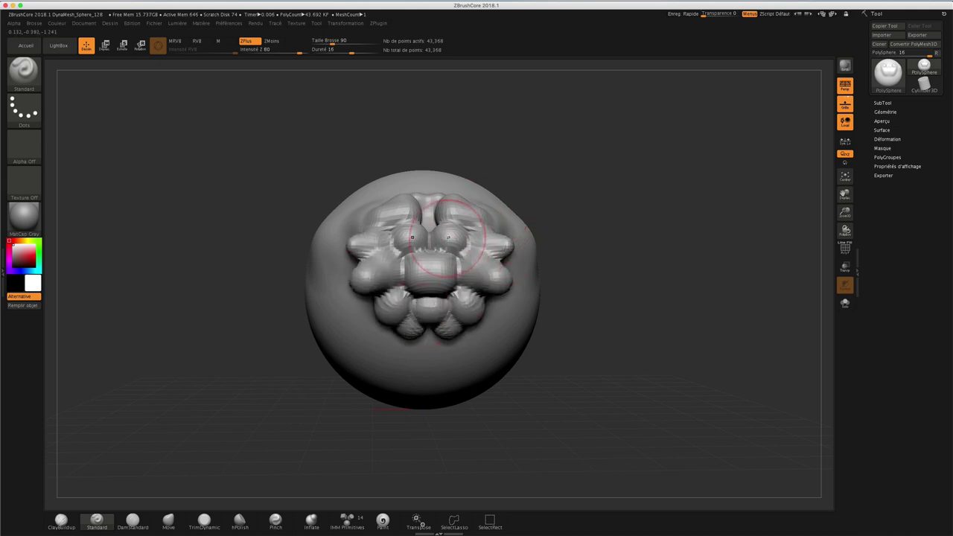
Lower Z intensity to 4 and turn the head to a side view.
{"action": "key", "text": "u"}
{"action": "left_click_drag", "start_coordinate": [438, 248], "coordinate": [394, 254]}
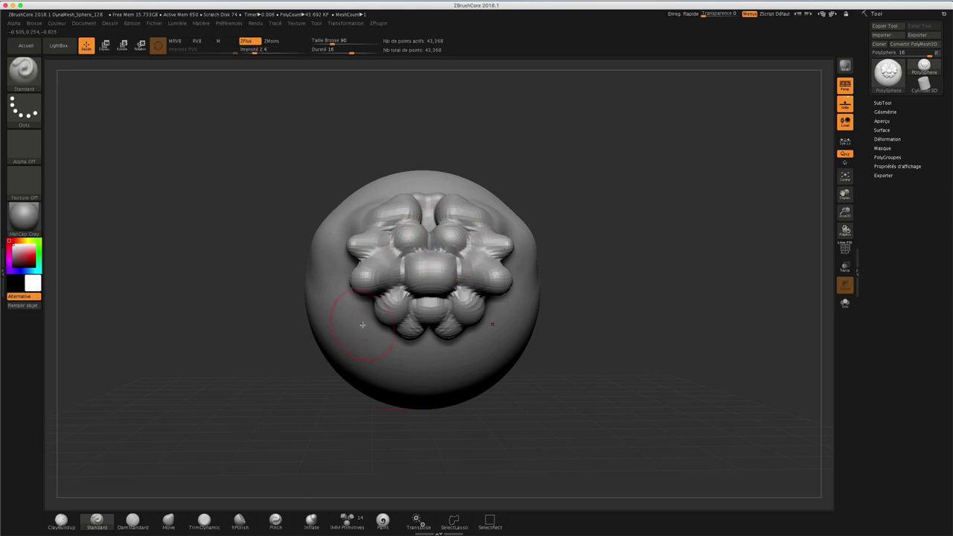
{"action": "left_click_drag", "start_coordinate": [283, 244], "coordinate": [296, 256]}
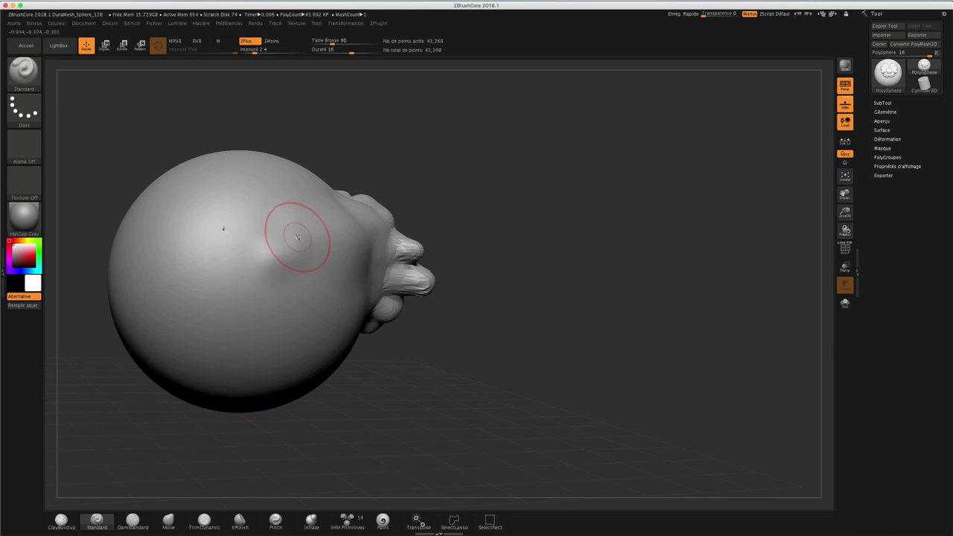
Set brush hardness to 48 and press a small dent into the head's side.
{"action": "key", "text": "o"}
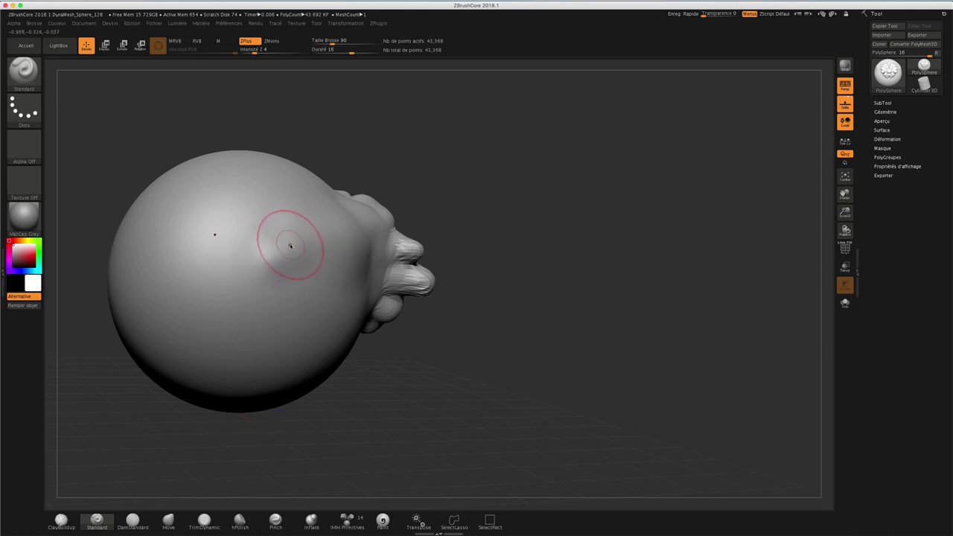
{"action": "left_click_drag", "start_coordinate": [292, 242], "coordinate": [301, 249]}
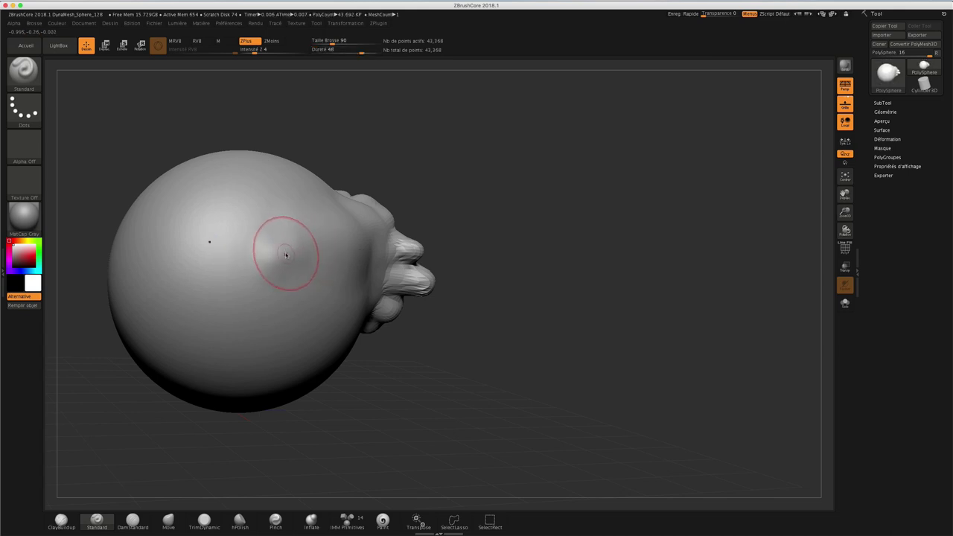
{"action": "left_click", "coordinate": [279, 251]}
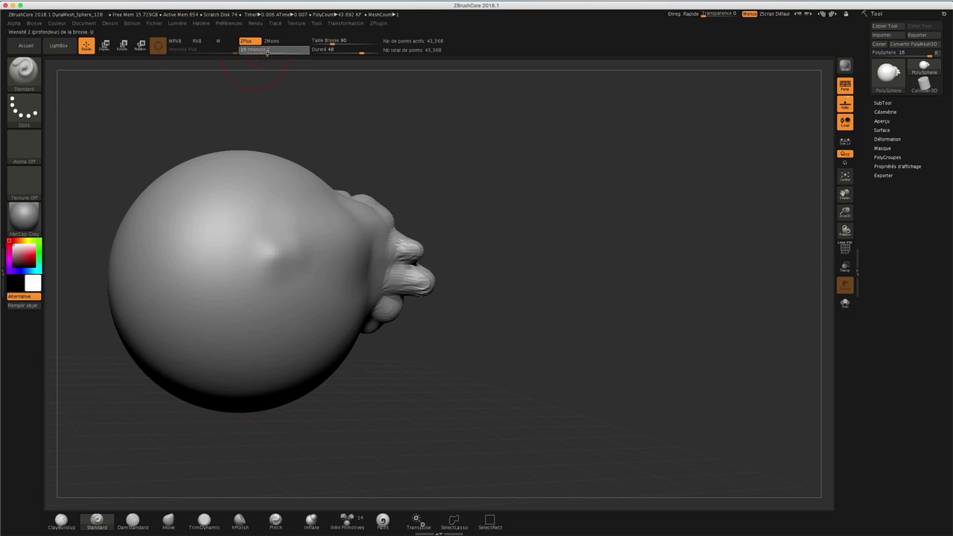
Raise Z intensity to 21, grow the dent into a rounded knob, then set hardness to -57.
{"action": "left_click_drag", "start_coordinate": [266, 50], "coordinate": [271, 49]}
{"action": "left_click", "coordinate": [269, 256]}
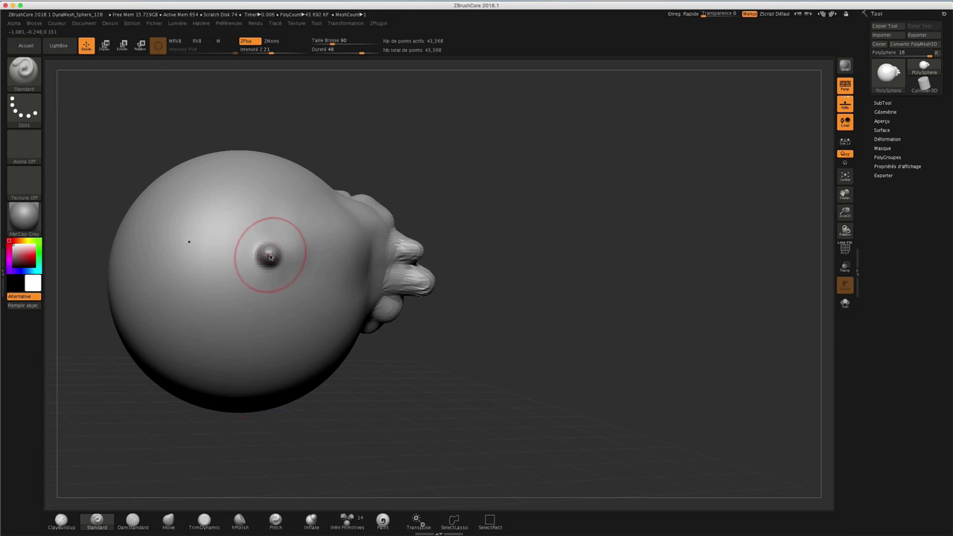
{"action": "left_click", "coordinate": [267, 259]}
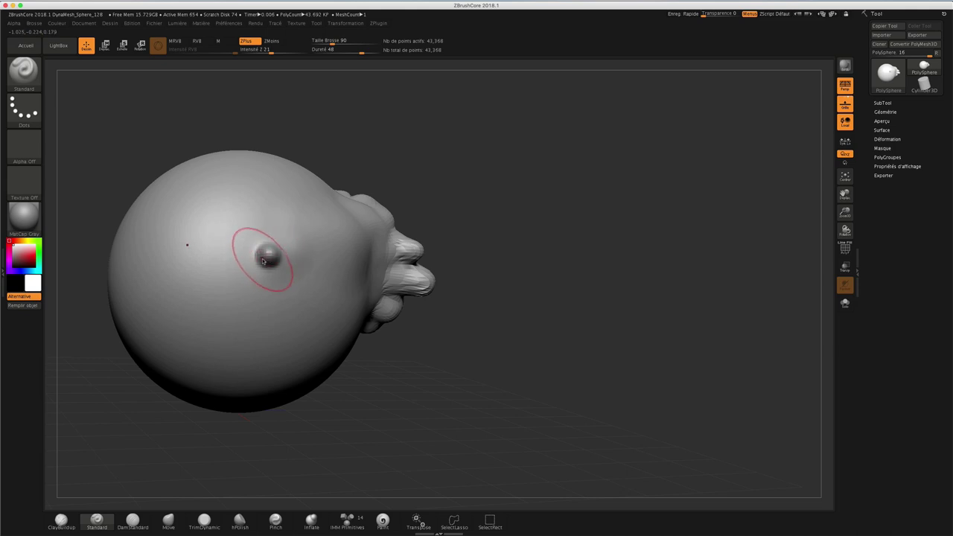
{"action": "key", "text": "o"}
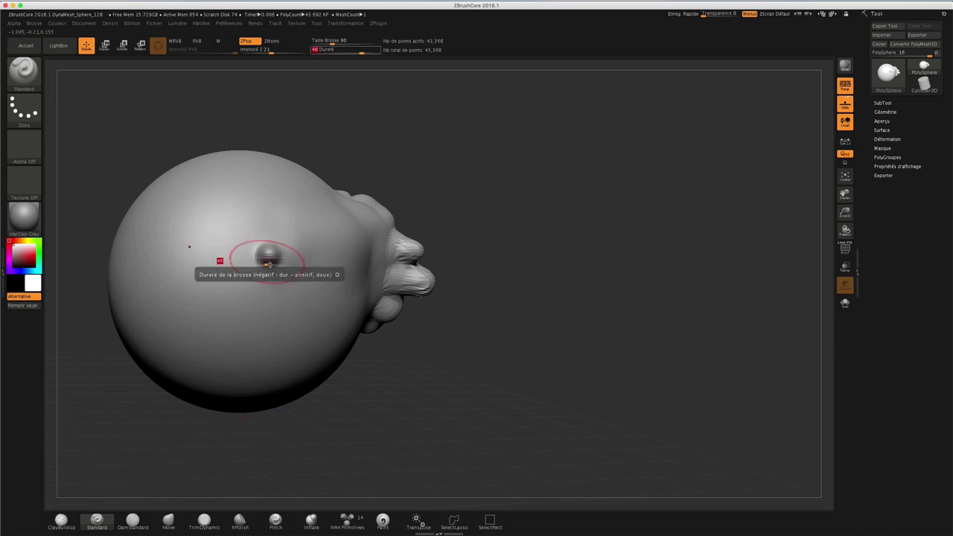
{"action": "left_click_drag", "start_coordinate": [263, 265], "coordinate": [191, 254]}
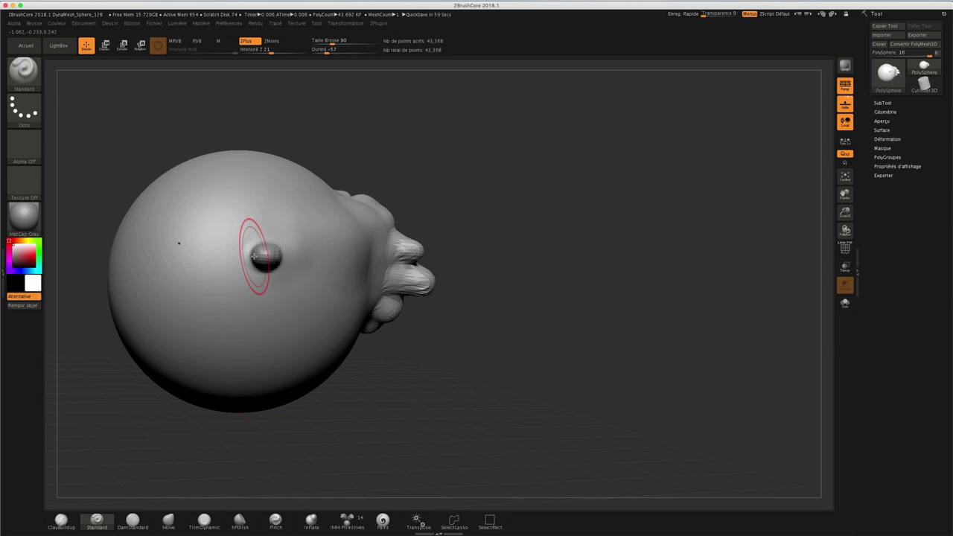
Add a round bump below the knob and set brush hardness to 7.
{"action": "left_click", "coordinate": [248, 297]}
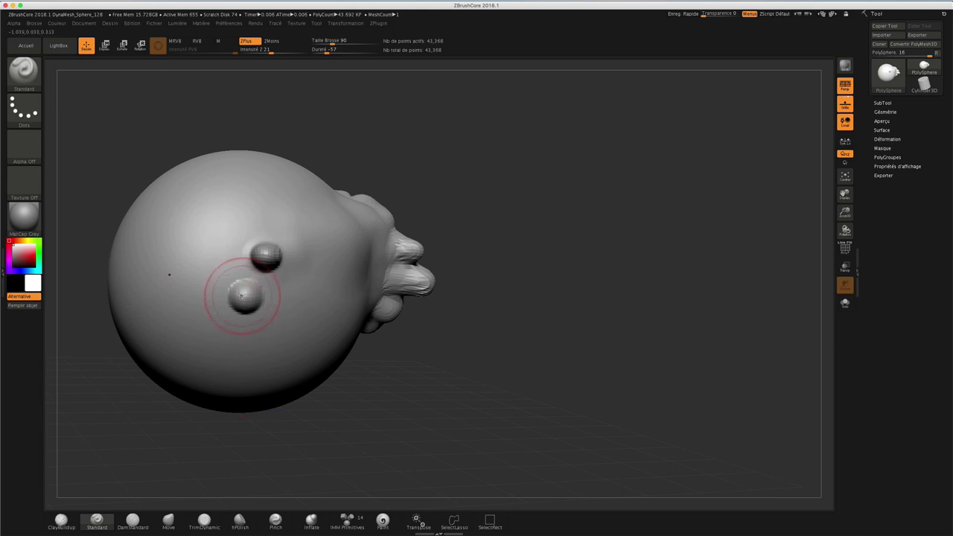
{"action": "key", "text": "o"}
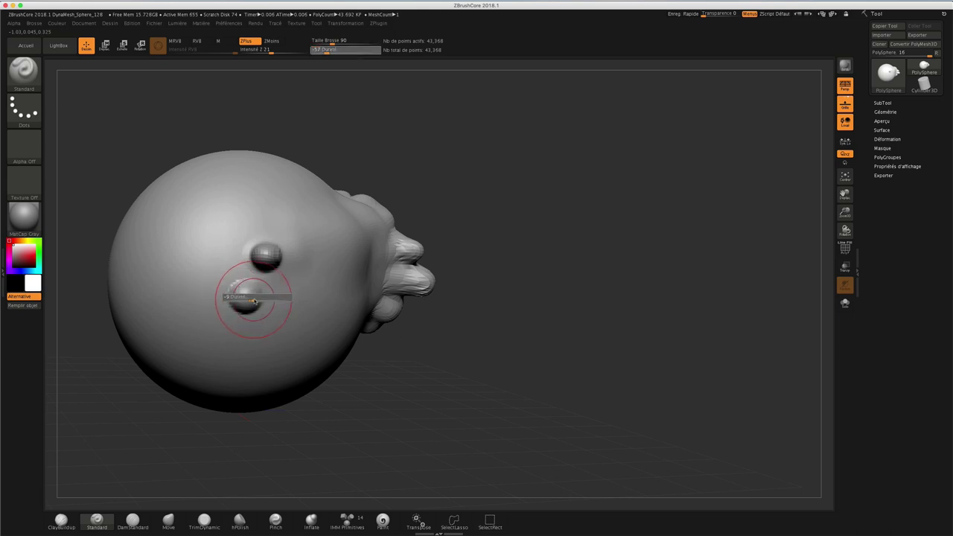
{"action": "left_click_drag", "start_coordinate": [311, 287], "coordinate": [287, 341]}
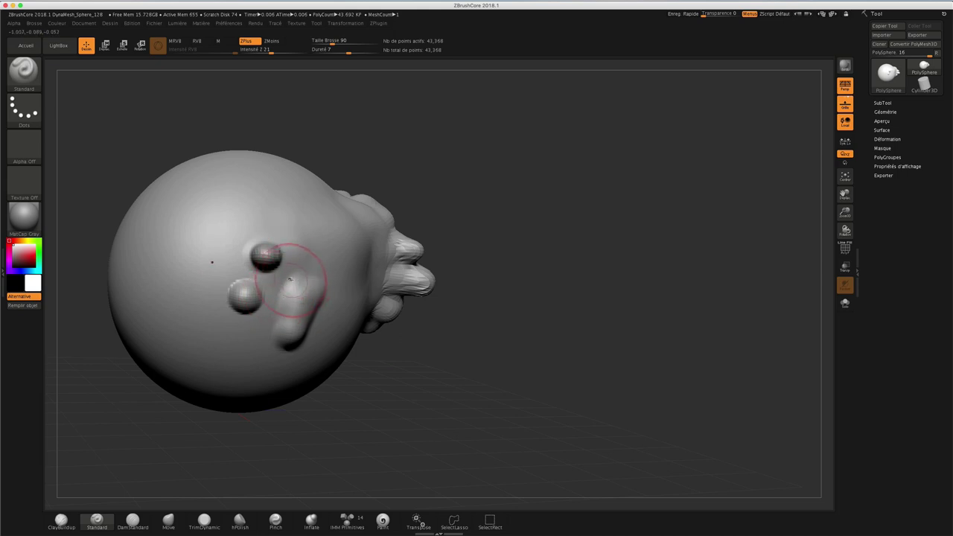
{"action": "key", "text": "s"}
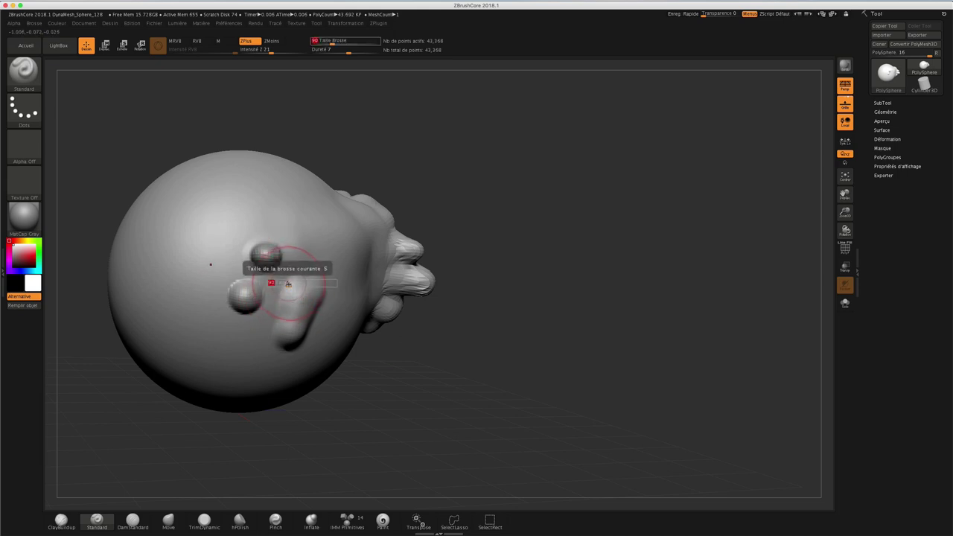
{"action": "key", "text": "u"}
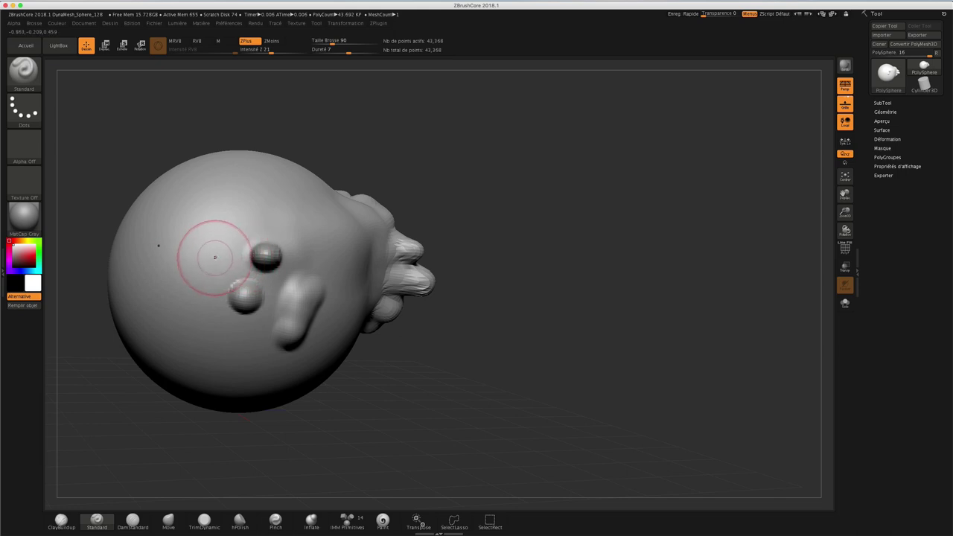
Sculpt raised bumps and vertical ridges on the left side and an arched ridge across the top.
{"action": "left_click_drag", "start_coordinate": [208, 221], "coordinate": [182, 282]}
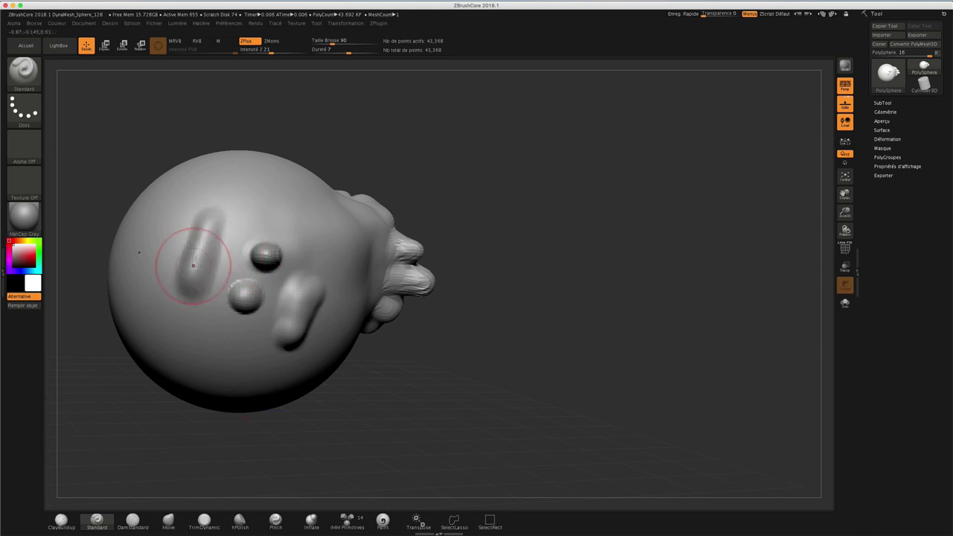
{"action": "left_click_drag", "start_coordinate": [216, 246], "coordinate": [201, 189]}
{"action": "mouse_move", "coordinate": [193, 231]}
{"action": "left_mouse_down"}
{"action": "mouse_move", "coordinate": [178, 338]}
{"action": "mouse_move", "coordinate": [234, 349]}
{"action": "left_mouse_up"}
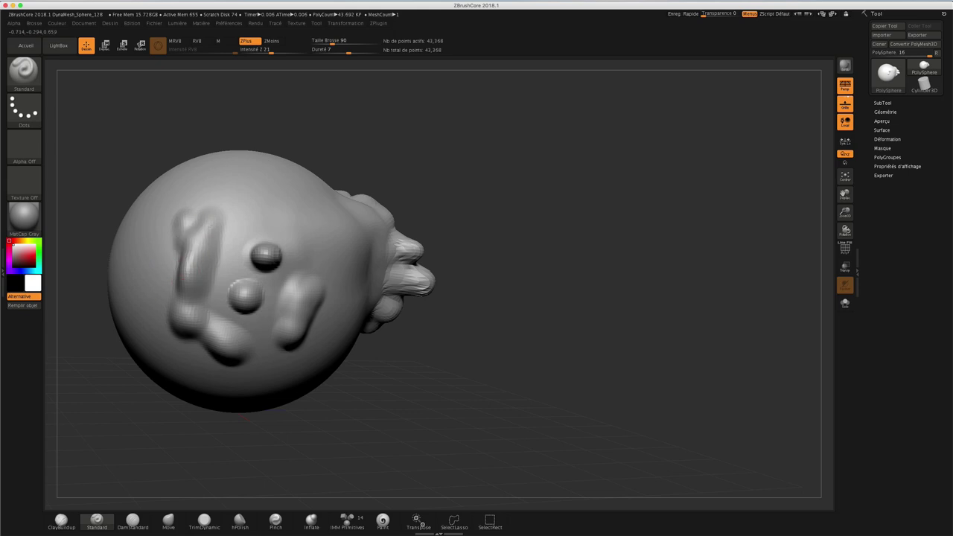
{"action": "mouse_move", "coordinate": [183, 223]}
{"action": "left_mouse_down"}
{"action": "mouse_move", "coordinate": [253, 197]}
{"action": "mouse_move", "coordinate": [297, 216]}
{"action": "left_mouse_up"}
{"action": "mouse_move", "coordinate": [462, 166]}
{"action": "left_mouse_down"}
{"action": "mouse_move", "coordinate": [419, 180]}
{"action": "mouse_move", "coordinate": [410, 201]}
{"action": "left_mouse_up"}
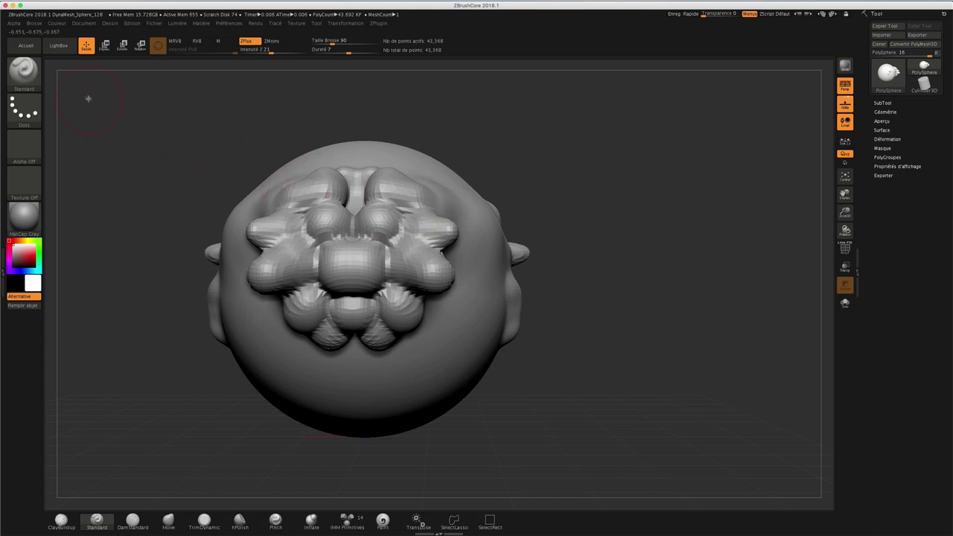
Load DynaMesh_Sphere_128.ZPR from LightBox's Project tab and start mirrored bulges on its sides.
{"action": "left_click", "coordinate": [59, 45]}
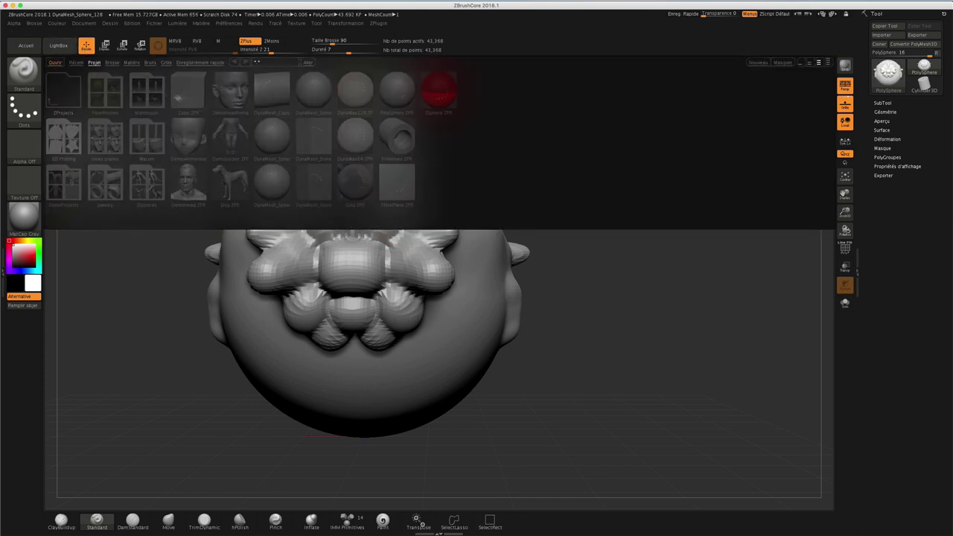
{"action": "left_click_drag", "start_coordinate": [280, 140], "coordinate": [160, 135]}
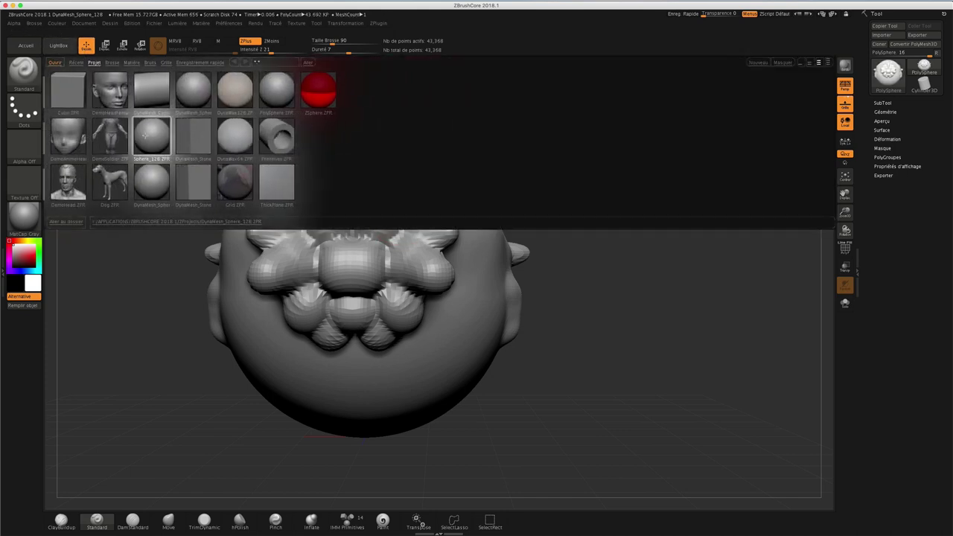
{"action": "left_click", "coordinate": [452, 167]}
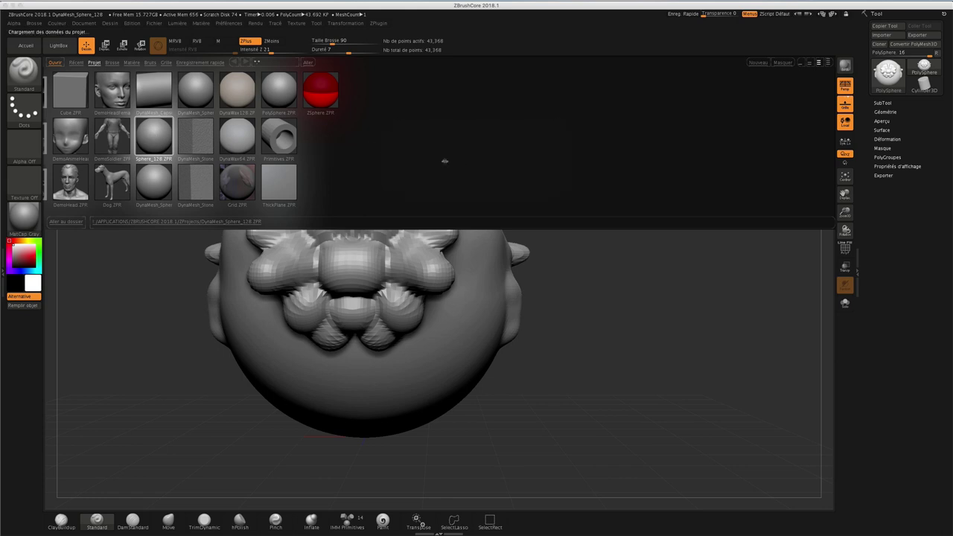
{"action": "left_click_drag", "start_coordinate": [511, 246], "coordinate": [511, 253]}
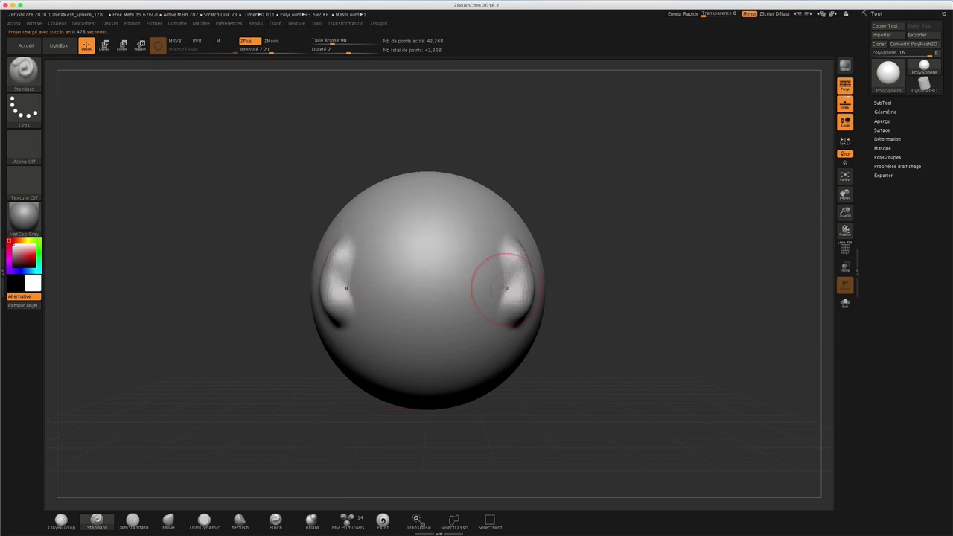
Stretch the side bulges, sculpt a V of arms at the top and a vertical ridge below the knot.
{"action": "mouse_move", "coordinate": [485, 337]}
{"action": "left_mouse_down"}
{"action": "mouse_move", "coordinate": [510, 312]}
{"action": "mouse_move", "coordinate": [507, 303]}
{"action": "left_mouse_up"}
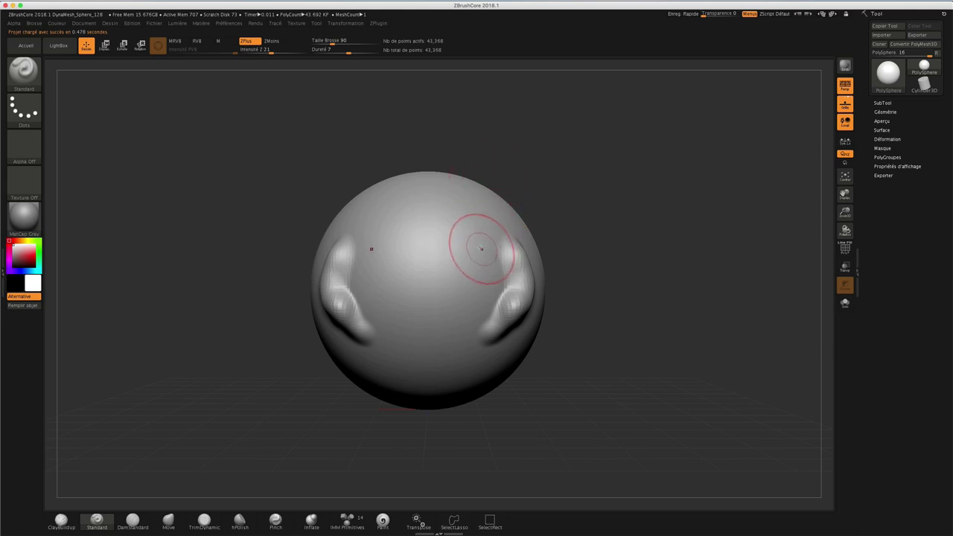
{"action": "mouse_move", "coordinate": [401, 180]}
{"action": "left_mouse_down"}
{"action": "mouse_move", "coordinate": [378, 181]}
{"action": "mouse_move", "coordinate": [425, 223]}
{"action": "mouse_move", "coordinate": [350, 266]}
{"action": "left_mouse_up"}
{"action": "left_click_drag", "start_coordinate": [417, 247], "coordinate": [426, 335]}
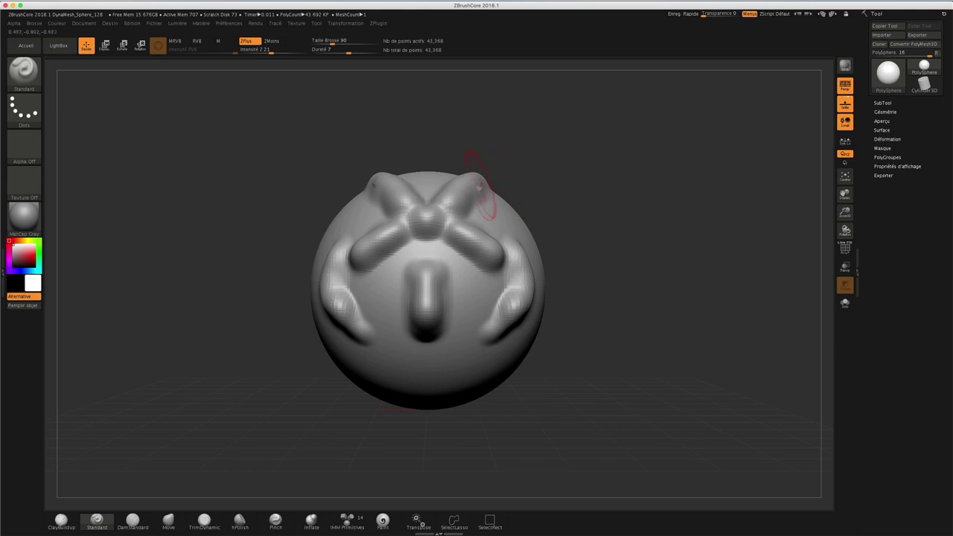
{"action": "left_click_drag", "start_coordinate": [437, 224], "coordinate": [478, 245], "text": "shift"}
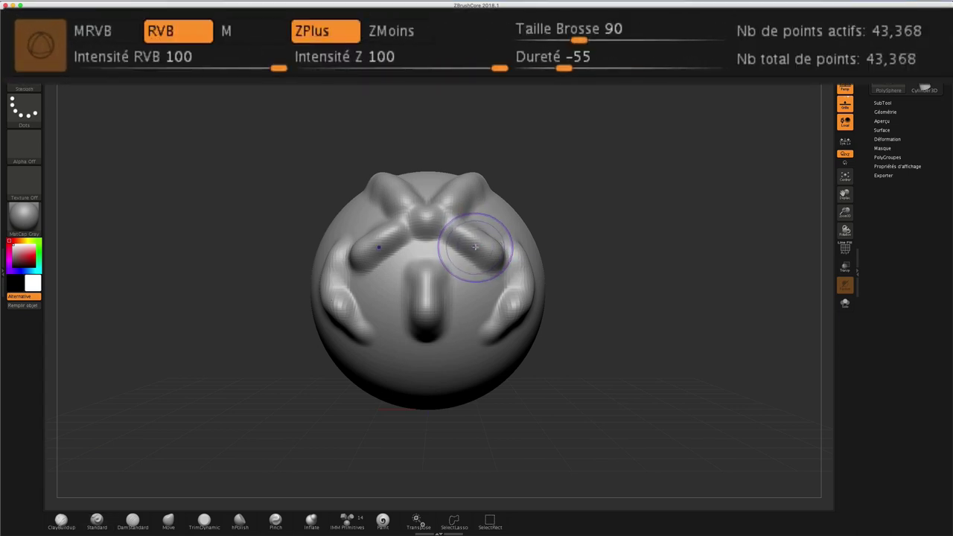
Smooth the right arm and the crossing knot so the X ridges blend softly.
{"action": "left_click_drag", "start_coordinate": [473, 247], "coordinate": [497, 255], "text": "shift"}
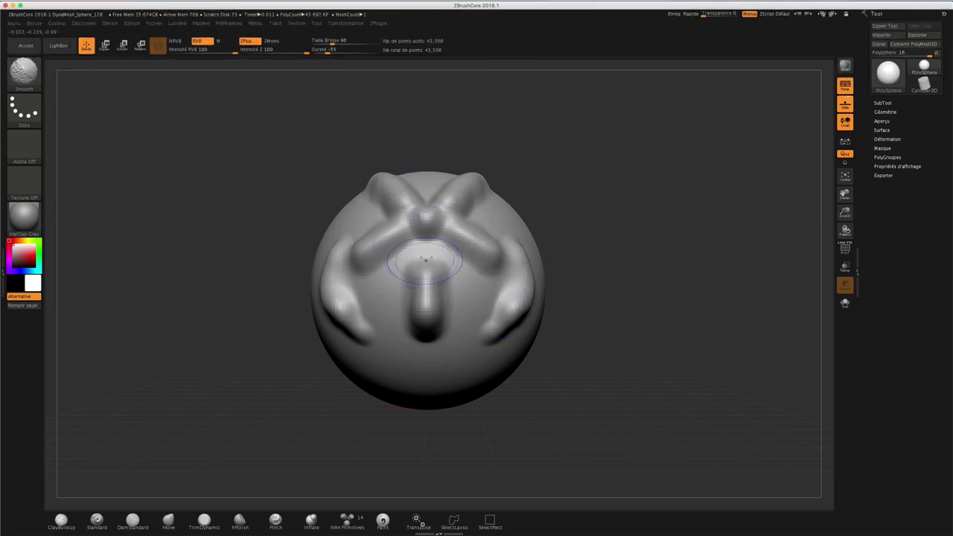
{"action": "mouse_move", "coordinate": [425, 259]}
{"action": "left_mouse_down", "text": "shift"}
{"action": "mouse_move", "coordinate": [433, 240]}
{"action": "mouse_move", "coordinate": [400, 221]}
{"action": "left_mouse_up", "text": "shift"}
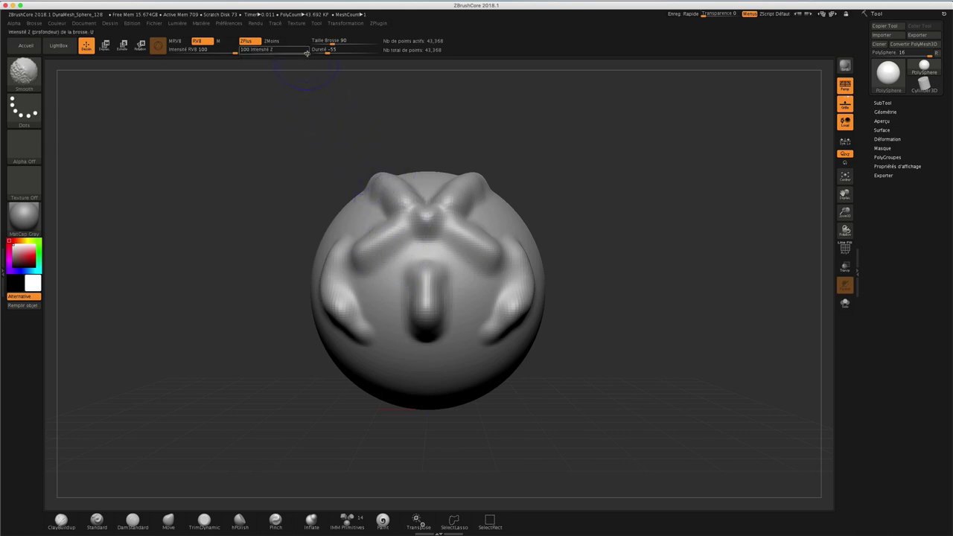
{"action": "left_click_drag", "start_coordinate": [335, 199], "coordinate": [404, 241], "text": "shift"}
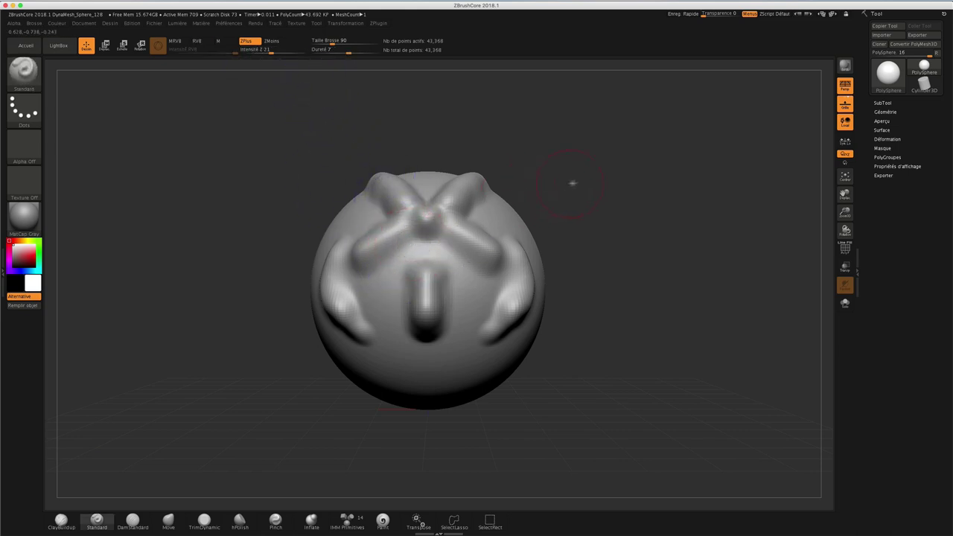
Sculpt two mirrored curved ridges down both sides of the sphere's front.
{"action": "left_click_drag", "start_coordinate": [570, 184], "coordinate": [517, 192]}
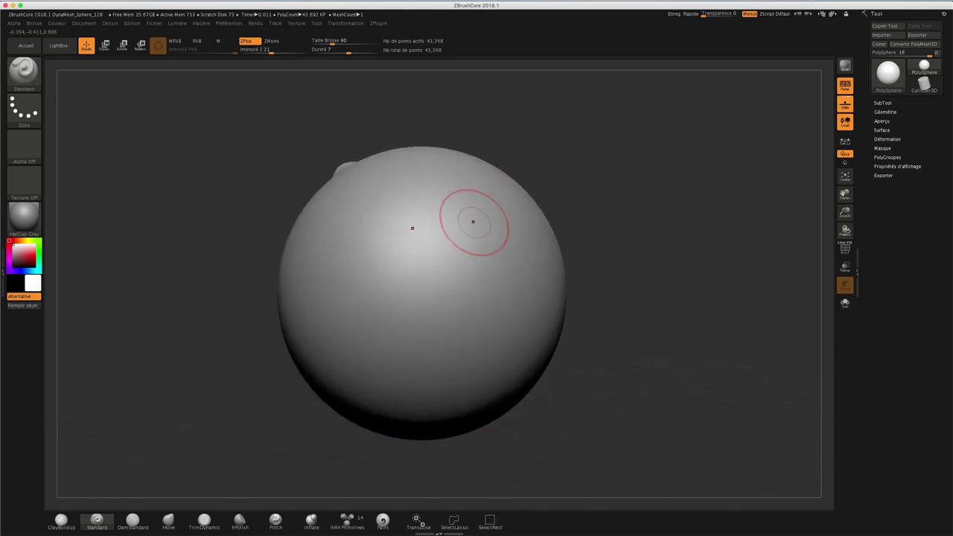
{"action": "mouse_move", "coordinate": [365, 225]}
{"action": "left_mouse_down"}
{"action": "mouse_move", "coordinate": [398, 279]}
{"action": "mouse_move", "coordinate": [378, 319]}
{"action": "left_mouse_up"}
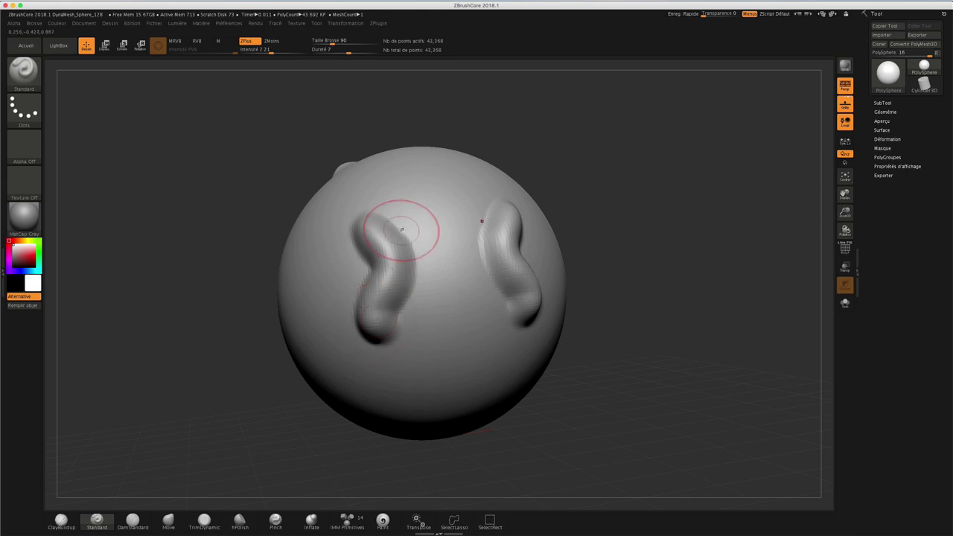
{"action": "mouse_move", "coordinate": [481, 134]}
{"action": "left_mouse_down"}
{"action": "mouse_move", "coordinate": [508, 134]}
{"action": "mouse_move", "coordinate": [511, 145]}
{"action": "mouse_move", "coordinate": [496, 148]}
{"action": "left_mouse_up"}
{"action": "left_click_drag", "start_coordinate": [684, 207], "coordinate": [573, 201]}
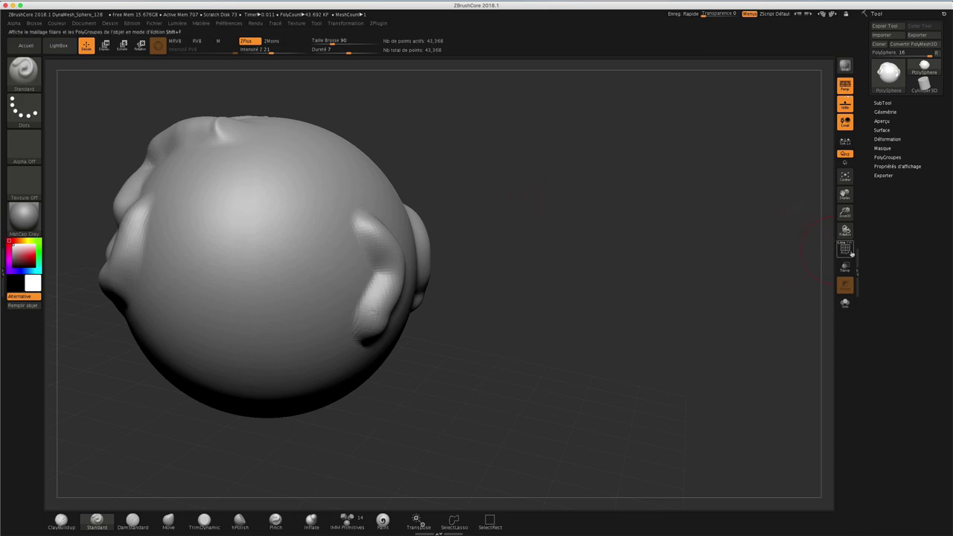
With PolyF showing, sculpt a butterfly-shaped cluster of mirrored blobs on top, then hide PolyF.
{"action": "left_click", "coordinate": [845, 249]}
{"action": "mouse_move", "coordinate": [558, 186]}
{"action": "left_mouse_down"}
{"action": "mouse_move", "coordinate": [499, 188]}
{"action": "mouse_move", "coordinate": [506, 207]}
{"action": "mouse_move", "coordinate": [566, 216]}
{"action": "mouse_move", "coordinate": [500, 195]}
{"action": "left_mouse_up"}
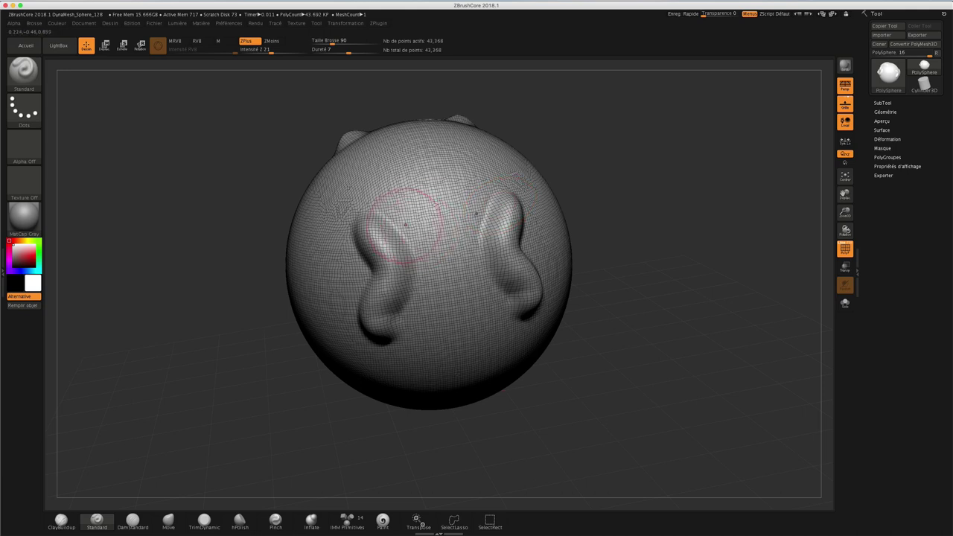
{"action": "mouse_move", "coordinate": [408, 216]}
{"action": "left_mouse_down"}
{"action": "mouse_move", "coordinate": [402, 198]}
{"action": "mouse_move", "coordinate": [417, 182]}
{"action": "mouse_move", "coordinate": [387, 164]}
{"action": "mouse_move", "coordinate": [365, 190]}
{"action": "left_mouse_up"}
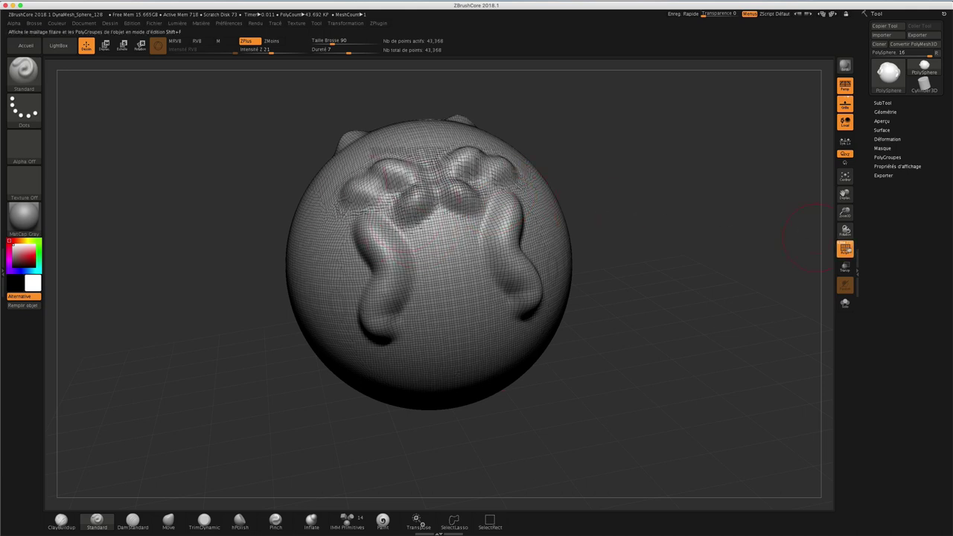
{"action": "left_click", "coordinate": [845, 248]}
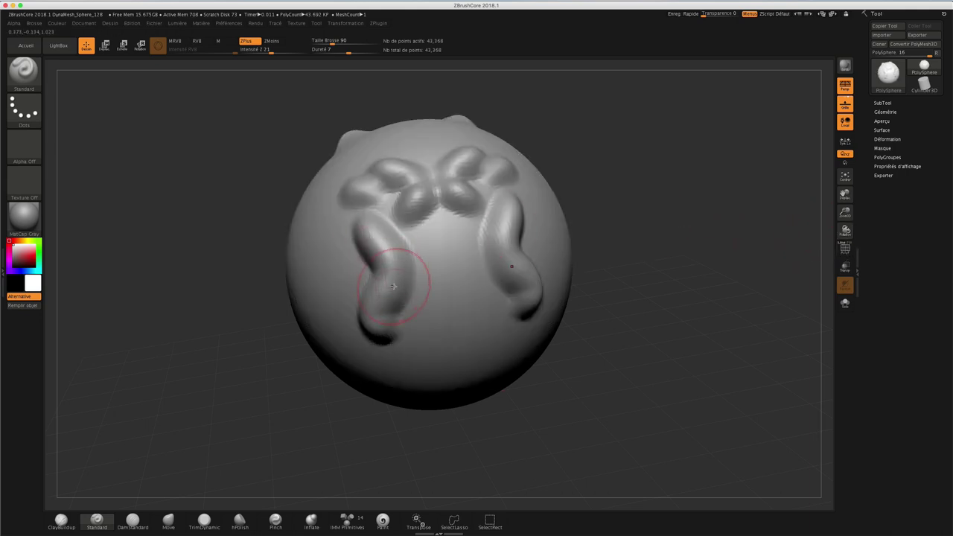
Sculpt an indent between the blobs and raise symmetric side bumps at Z Intensity 21.
{"action": "mouse_move", "coordinate": [421, 279]}
{"action": "left_mouse_down"}
{"action": "mouse_move", "coordinate": [473, 237]}
{"action": "mouse_move", "coordinate": [468, 202]}
{"action": "mouse_move", "coordinate": [487, 216]}
{"action": "mouse_move", "coordinate": [514, 195]}
{"action": "mouse_move", "coordinate": [543, 191]}
{"action": "left_mouse_up"}
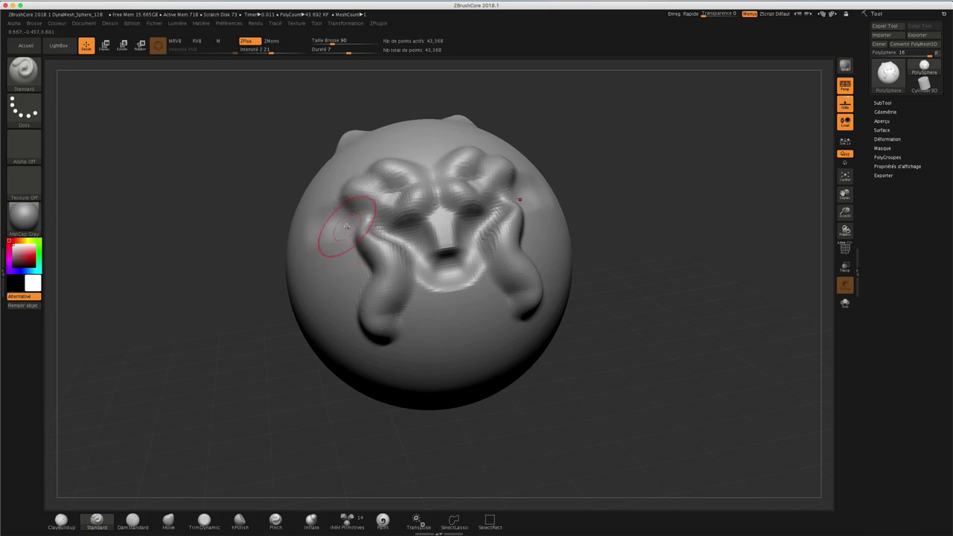
{"action": "left_click_drag", "start_coordinate": [296, 177], "coordinate": [302, 187], "text": "shift"}
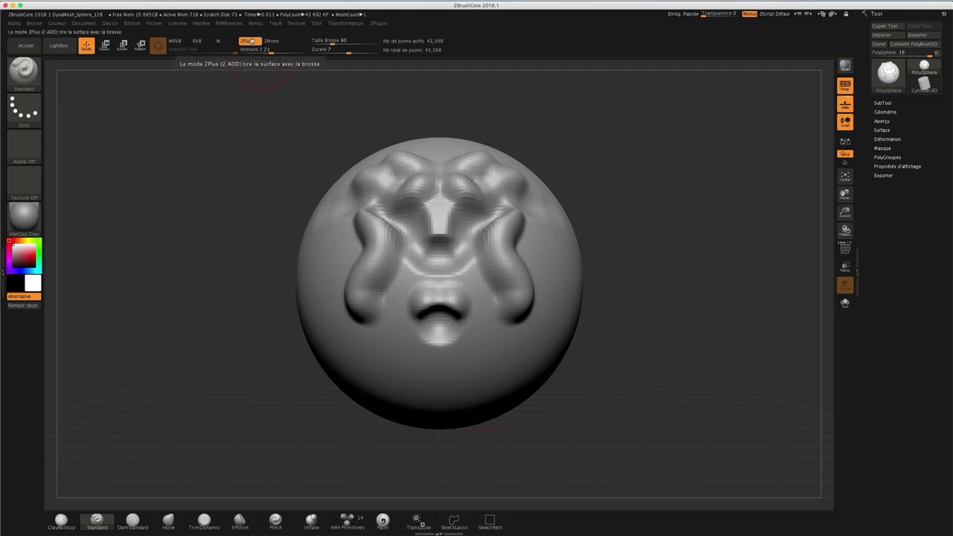
{"action": "type", "text": "1"}
{"action": "key", "text": "Return"}
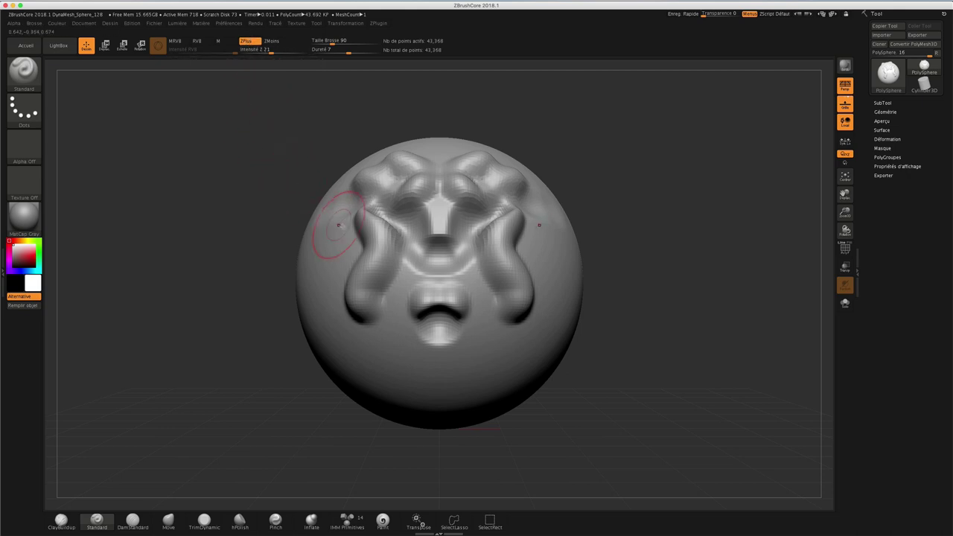
{"action": "mouse_move", "coordinate": [324, 237]}
{"action": "left_mouse_down"}
{"action": "mouse_move", "coordinate": [313, 215]}
{"action": "mouse_move", "coordinate": [317, 287]}
{"action": "left_mouse_up"}
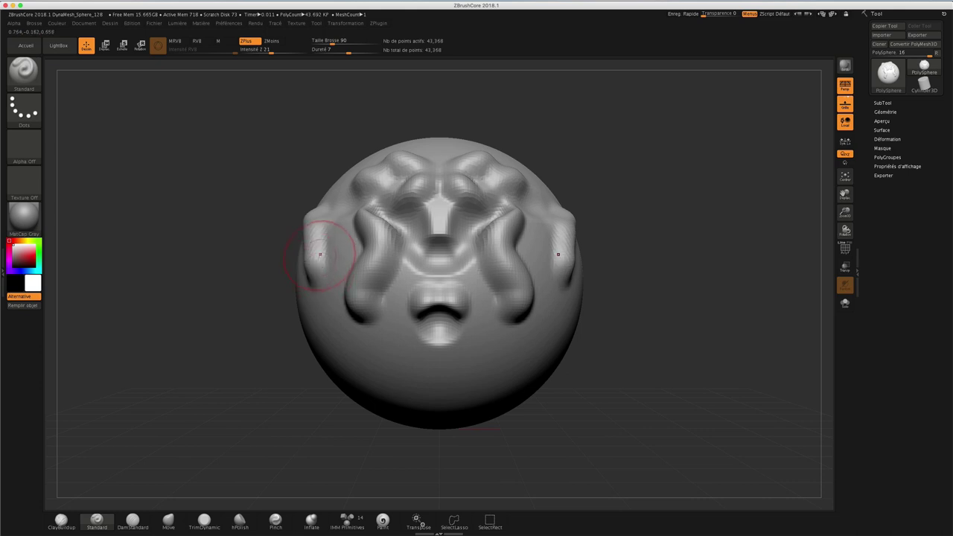
Carve a smile groove below the nose with ZMoins, then build up the cheeks with ZPlus.
{"action": "left_click", "coordinate": [272, 41]}
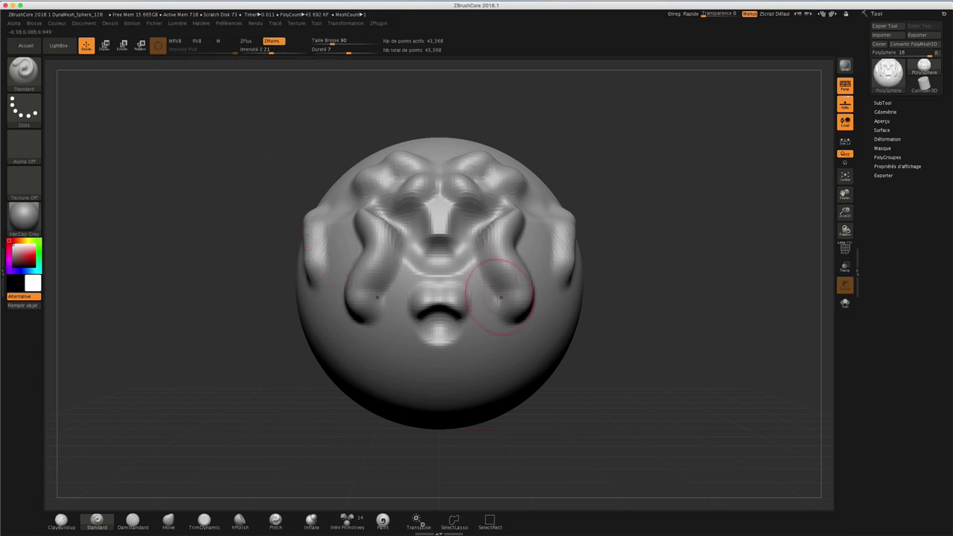
{"action": "mouse_move", "coordinate": [489, 353]}
{"action": "left_mouse_down"}
{"action": "mouse_move", "coordinate": [451, 372]}
{"action": "mouse_move", "coordinate": [483, 346]}
{"action": "left_mouse_up"}
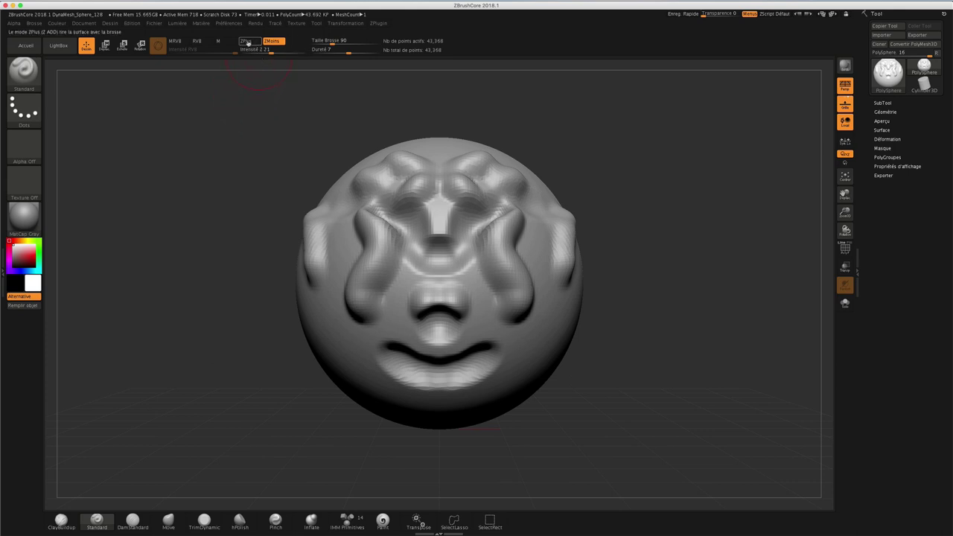
{"action": "left_click", "coordinate": [248, 42]}
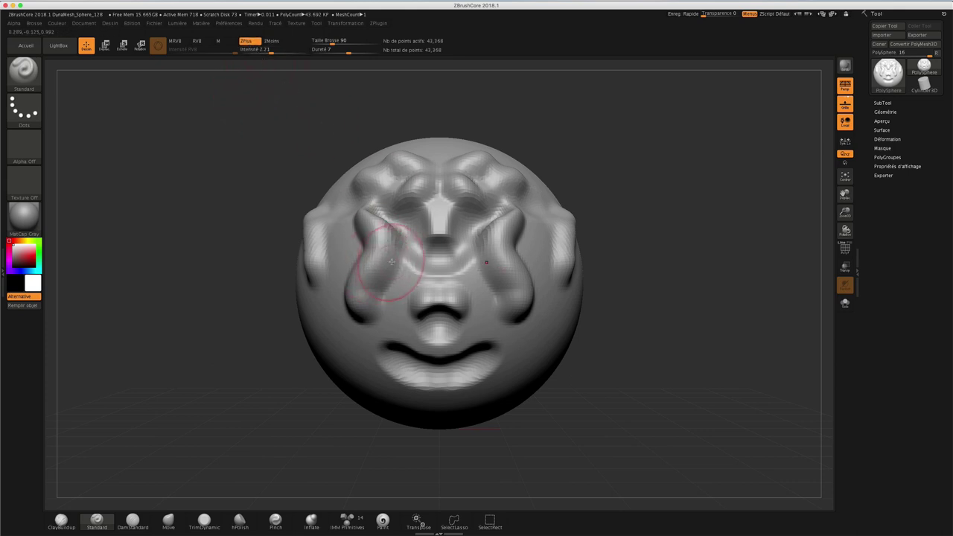
{"action": "mouse_move", "coordinate": [391, 262]}
{"action": "left_mouse_down"}
{"action": "mouse_move", "coordinate": [522, 295]}
{"action": "mouse_move", "coordinate": [500, 361]}
{"action": "left_mouse_up"}
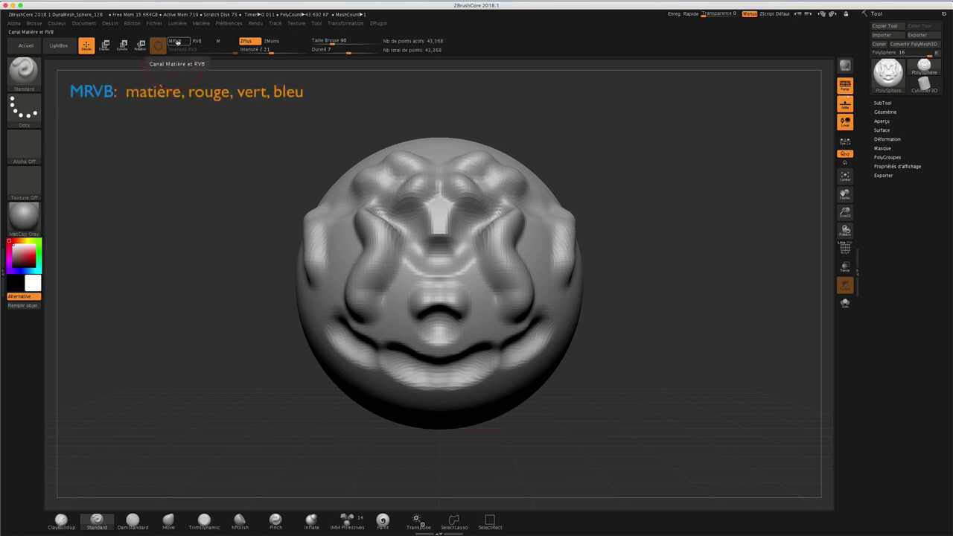
With MRVB on, fill the whole object with dark red (RGB 177, 17, 17).
{"action": "left_click", "coordinate": [177, 42]}
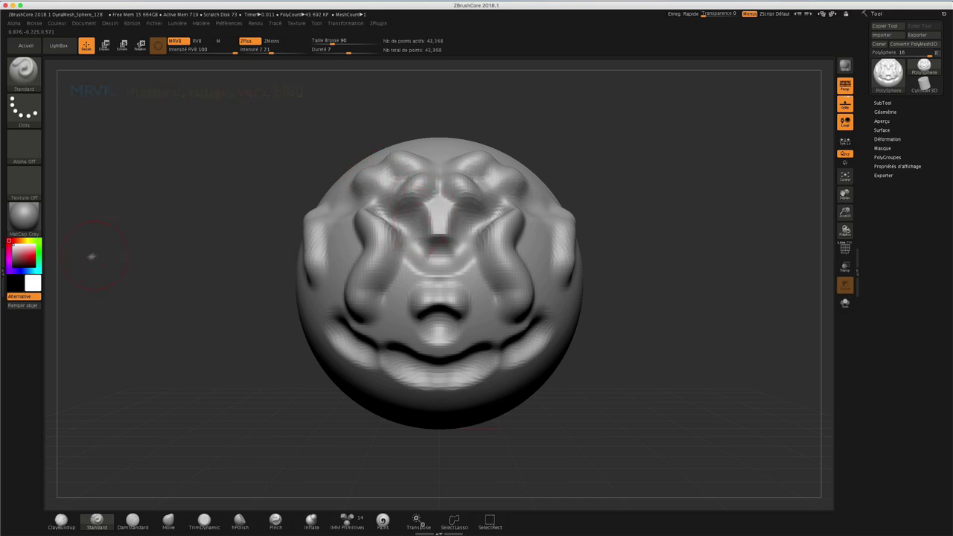
{"action": "mouse_move", "coordinate": [91, 256]}
{"action": "left_mouse_down"}
{"action": "mouse_move", "coordinate": [216, 222]}
{"action": "mouse_move", "coordinate": [275, 226]}
{"action": "left_mouse_up"}
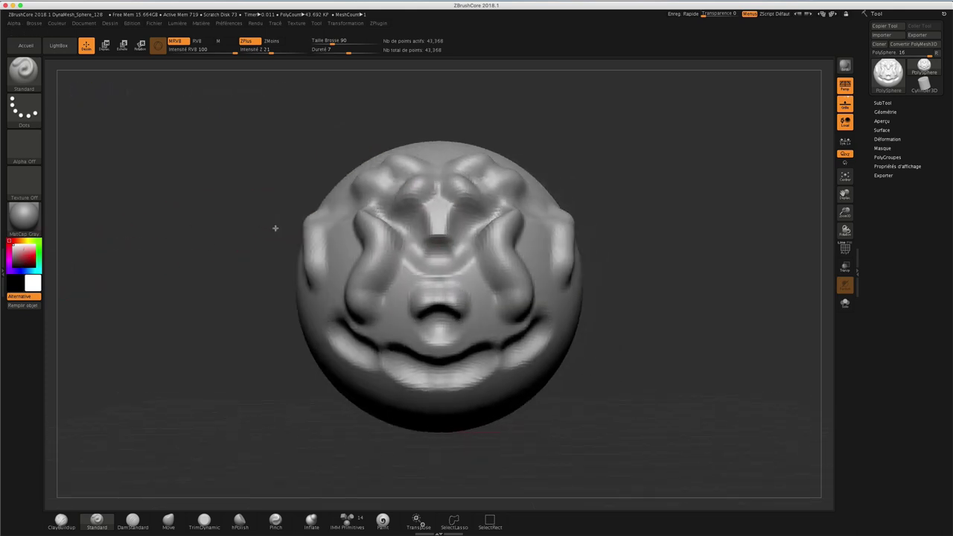
{"action": "left_click_drag", "start_coordinate": [15, 248], "coordinate": [39, 270]}
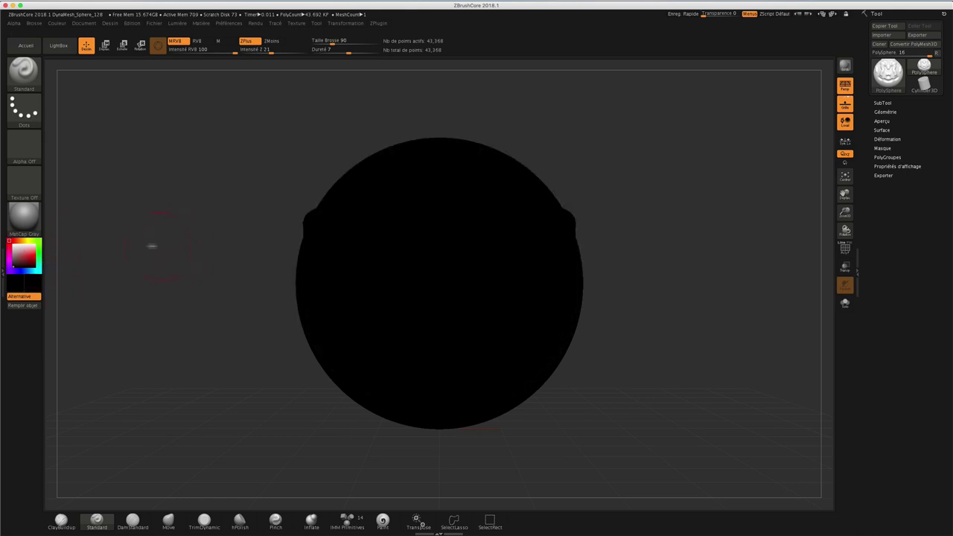
{"action": "left_click", "coordinate": [30, 259]}
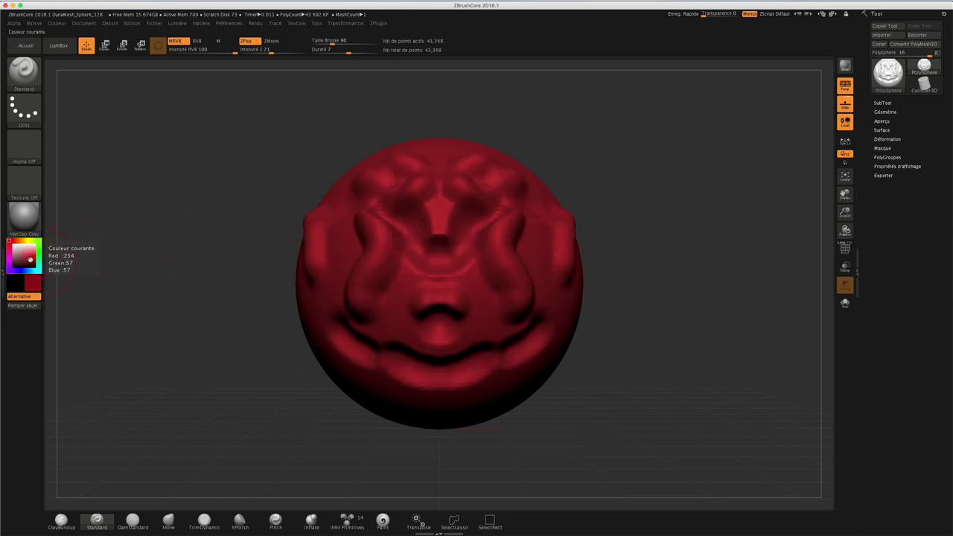
{"action": "left_click_drag", "start_coordinate": [30, 259], "coordinate": [31, 257]}
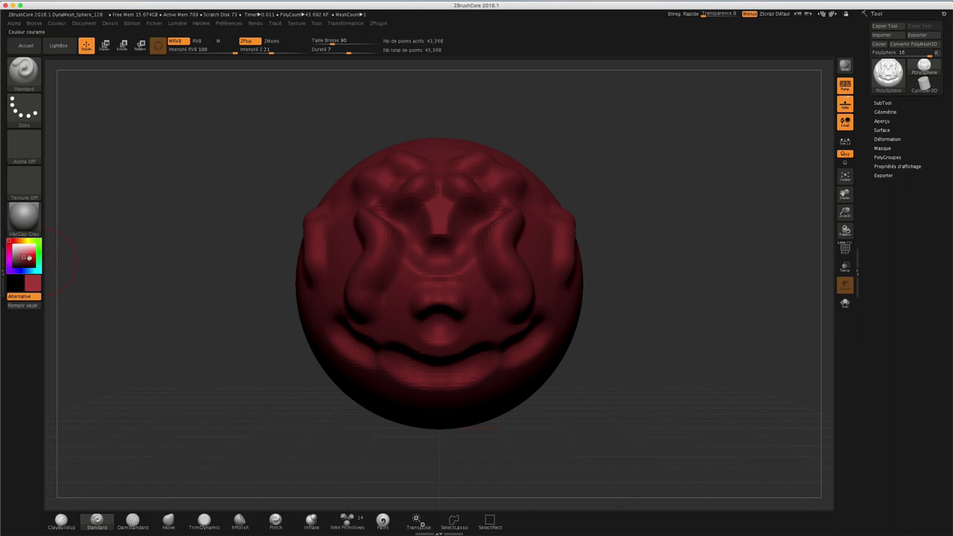
{"action": "left_click", "coordinate": [31, 257]}
{"action": "left_click", "coordinate": [22, 305]}
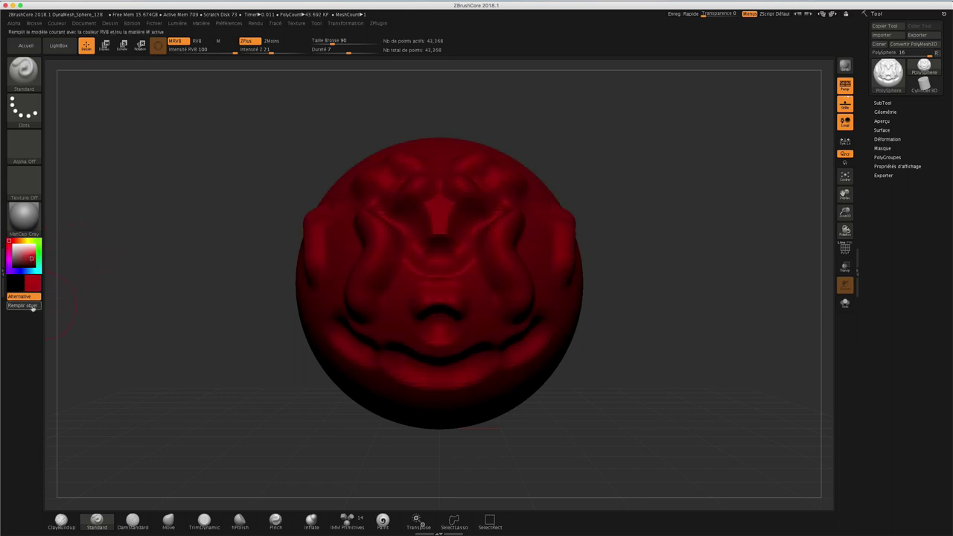
Set a bright blue as the next paint colour.
{"action": "left_click", "coordinate": [25, 270]}
{"action": "left_click", "coordinate": [34, 260]}
{"action": "left_click", "coordinate": [33, 258]}
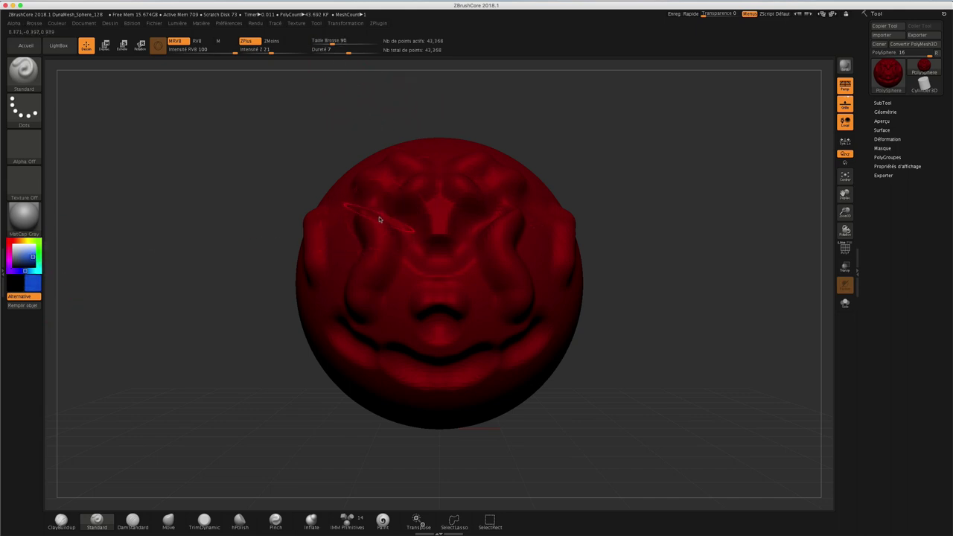
At brush size 41 in RVB mode, paint blue over the brows and both side ridges.
{"action": "key", "text": "s"}
{"action": "left_click_drag", "start_coordinate": [379, 219], "coordinate": [365, 217]}
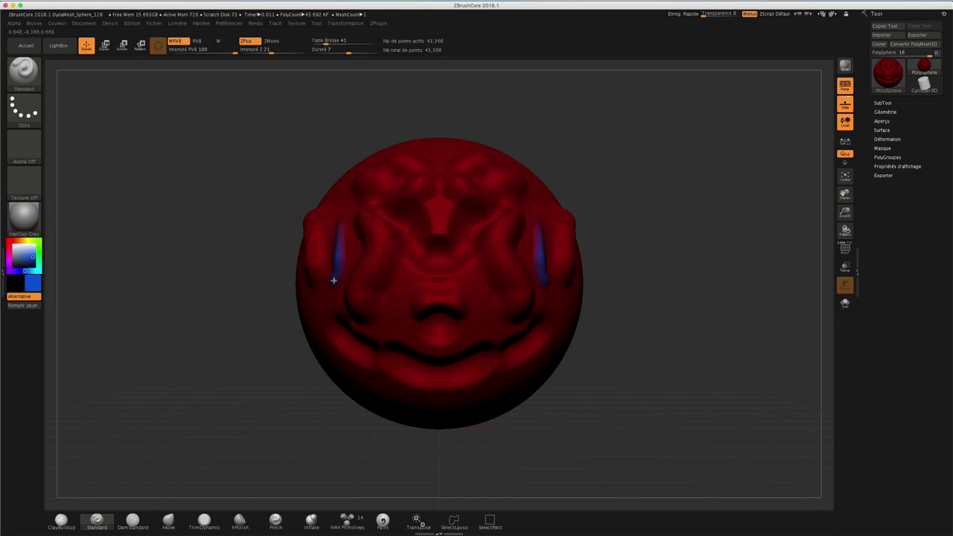
{"action": "left_click_drag", "start_coordinate": [267, 168], "coordinate": [335, 200]}
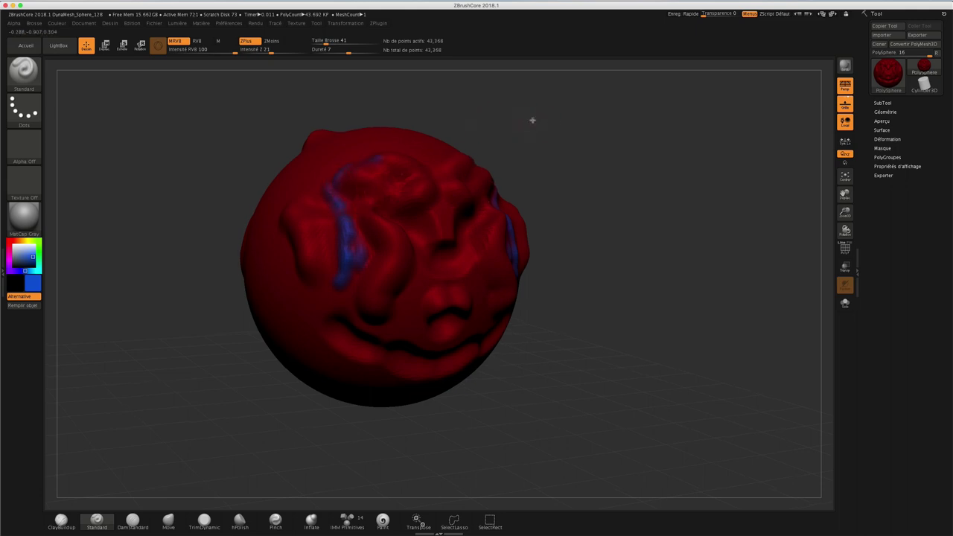
{"action": "left_click_drag", "start_coordinate": [532, 119], "coordinate": [530, 135]}
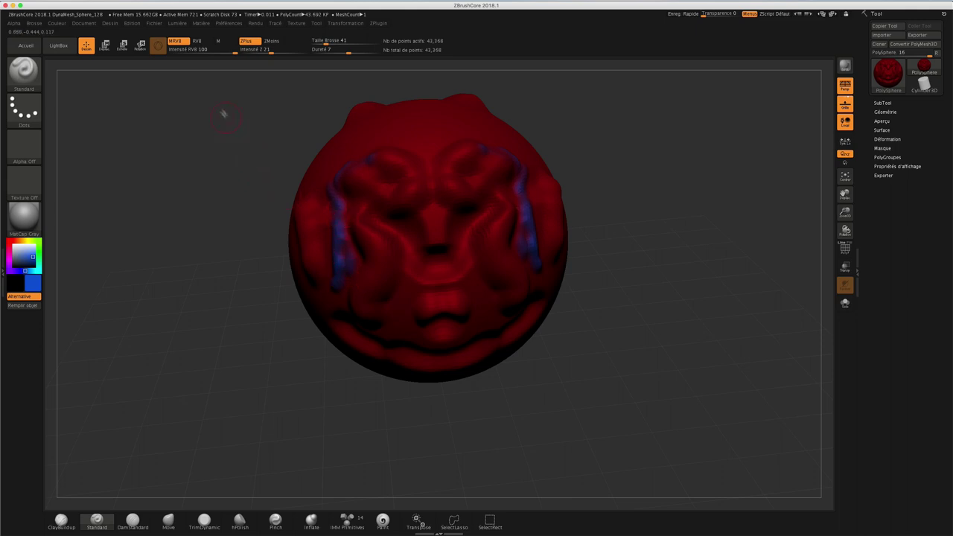
{"action": "left_click", "coordinate": [196, 41]}
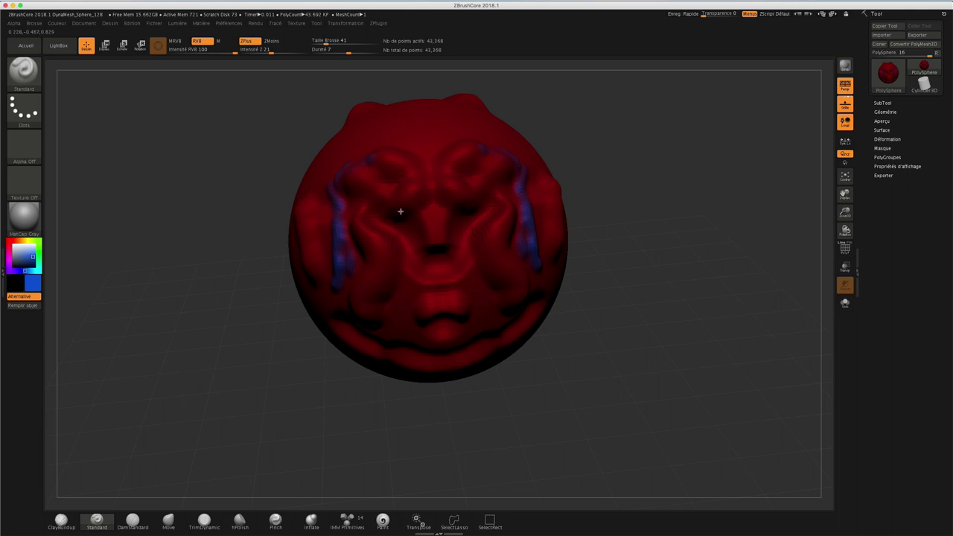
{"action": "mouse_move", "coordinate": [582, 143]}
{"action": "left_mouse_down"}
{"action": "mouse_move", "coordinate": [598, 131]}
{"action": "mouse_move", "coordinate": [608, 138]}
{"action": "mouse_move", "coordinate": [596, 113]}
{"action": "mouse_move", "coordinate": [559, 134]}
{"action": "left_mouse_up"}
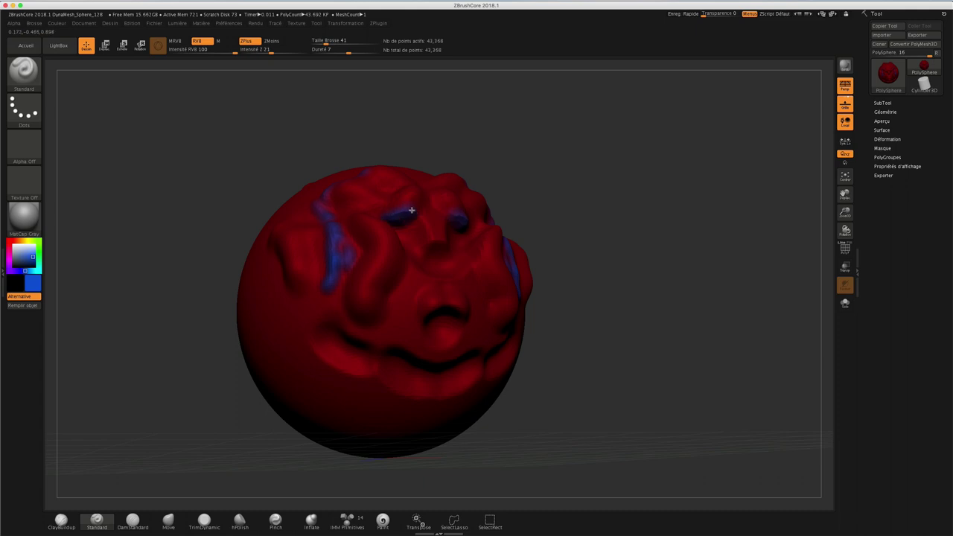
{"action": "left_click_drag", "start_coordinate": [477, 169], "coordinate": [545, 170]}
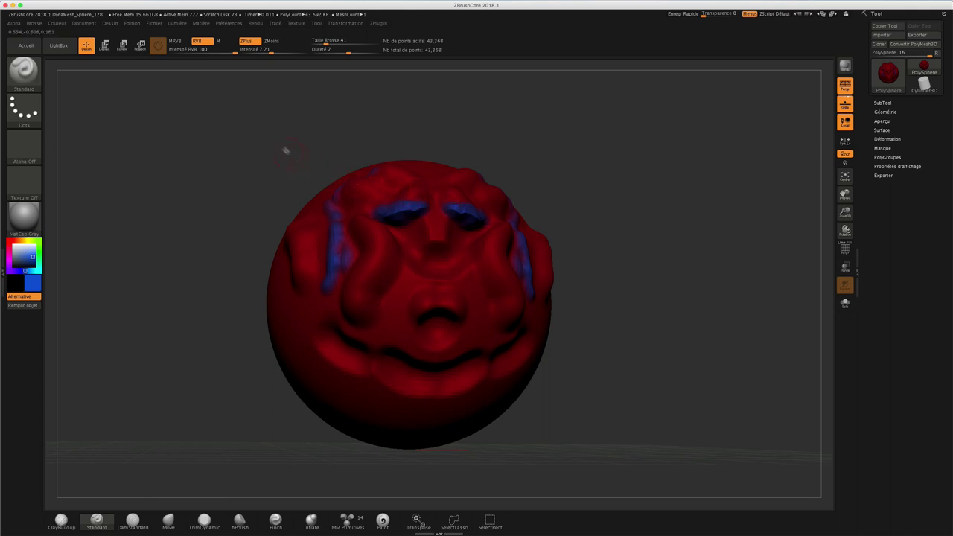
In M-only mode, paint the Droplet material over the mouth area beneath the nose.
{"action": "left_click", "coordinate": [219, 42]}
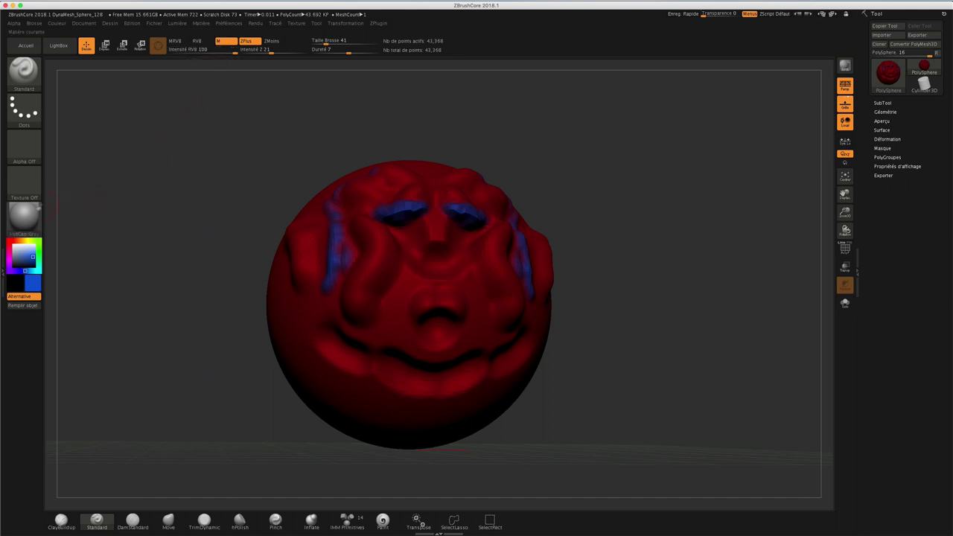
{"action": "left_click", "coordinate": [28, 219]}
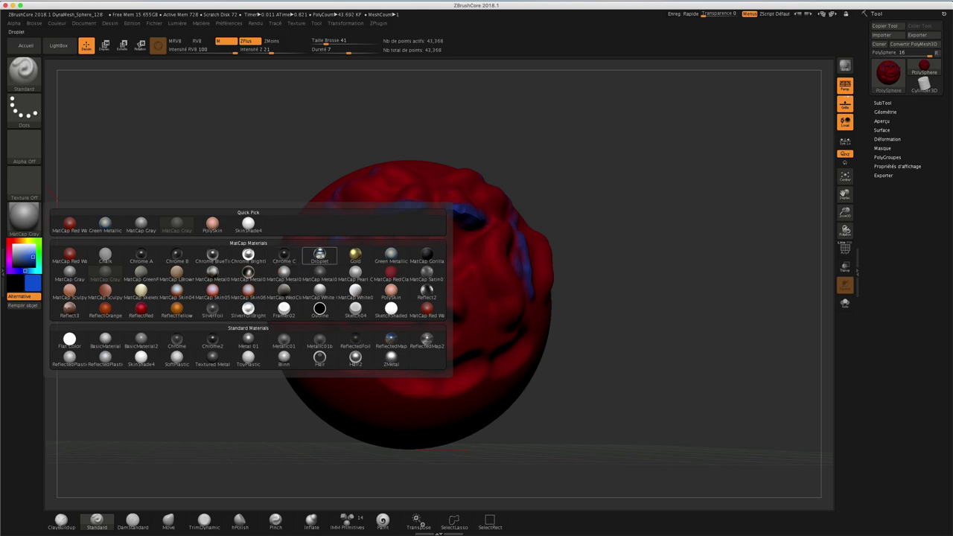
{"action": "left_click", "coordinate": [319, 255]}
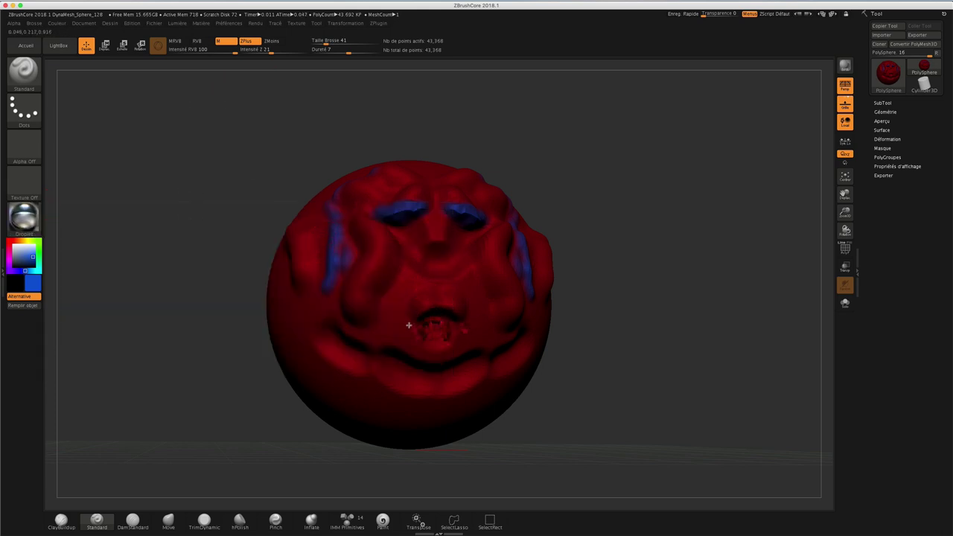
{"action": "mouse_move", "coordinate": [409, 326]}
{"action": "left_mouse_down"}
{"action": "mouse_move", "coordinate": [390, 312]}
{"action": "mouse_move", "coordinate": [407, 310]}
{"action": "left_mouse_up"}
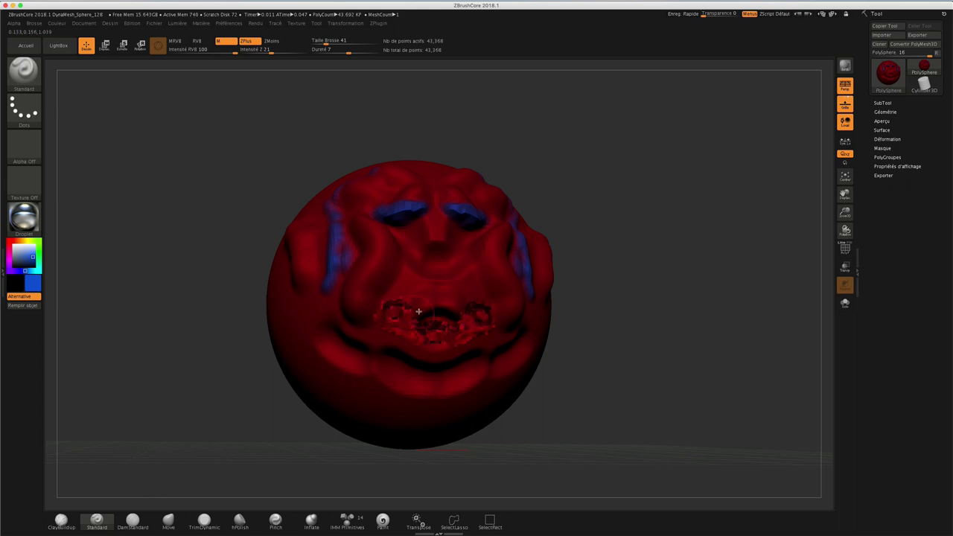
{"action": "mouse_move", "coordinate": [587, 192]}
{"action": "left_mouse_down"}
{"action": "mouse_move", "coordinate": [570, 192]}
{"action": "mouse_move", "coordinate": [586, 174]}
{"action": "mouse_move", "coordinate": [621, 204]}
{"action": "mouse_move", "coordinate": [585, 194]}
{"action": "left_mouse_up"}
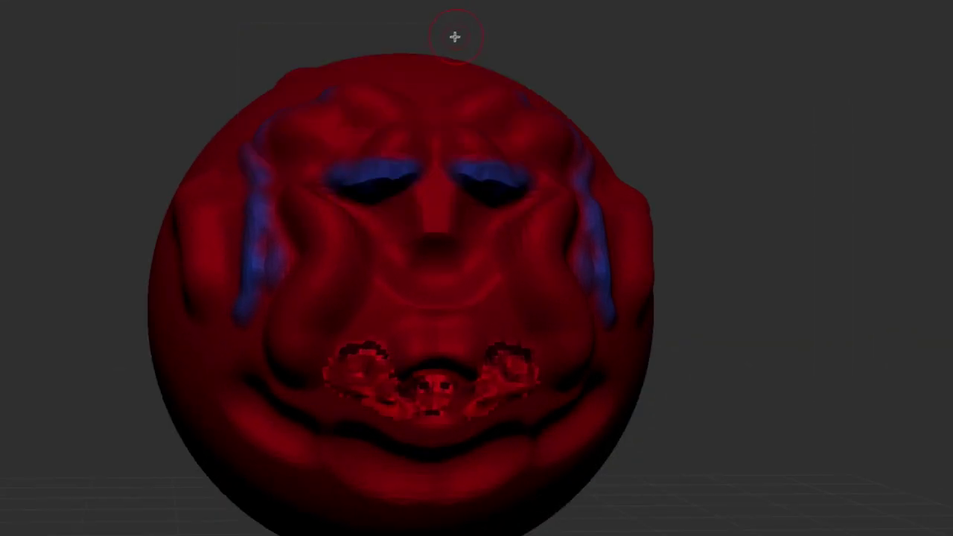
{"action": "key", "text": "space"}
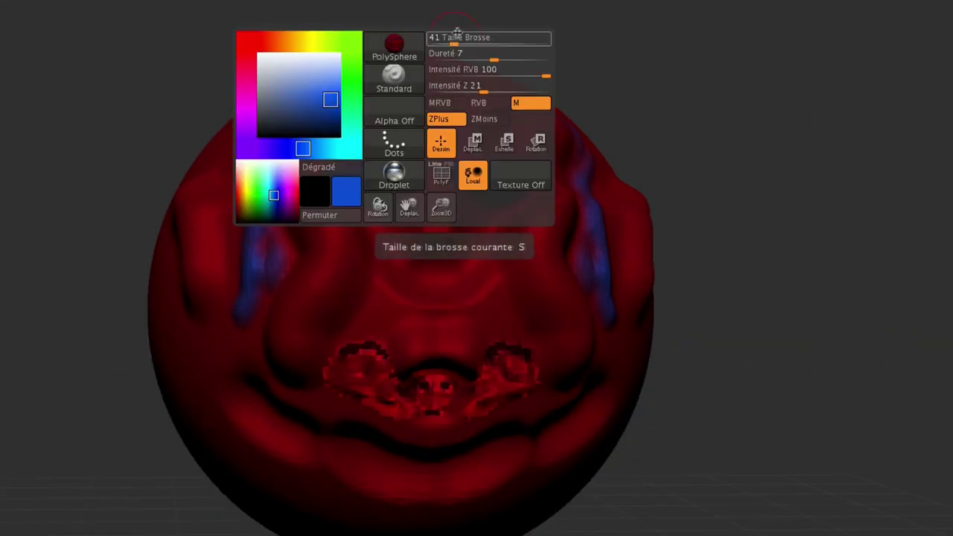
{"action": "key", "text": "space"}
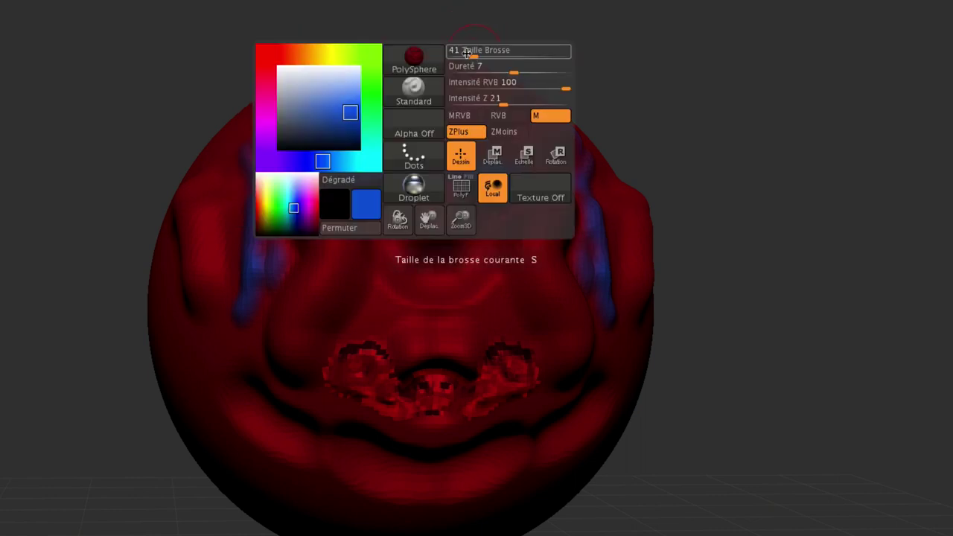
{"action": "key", "text": "space"}
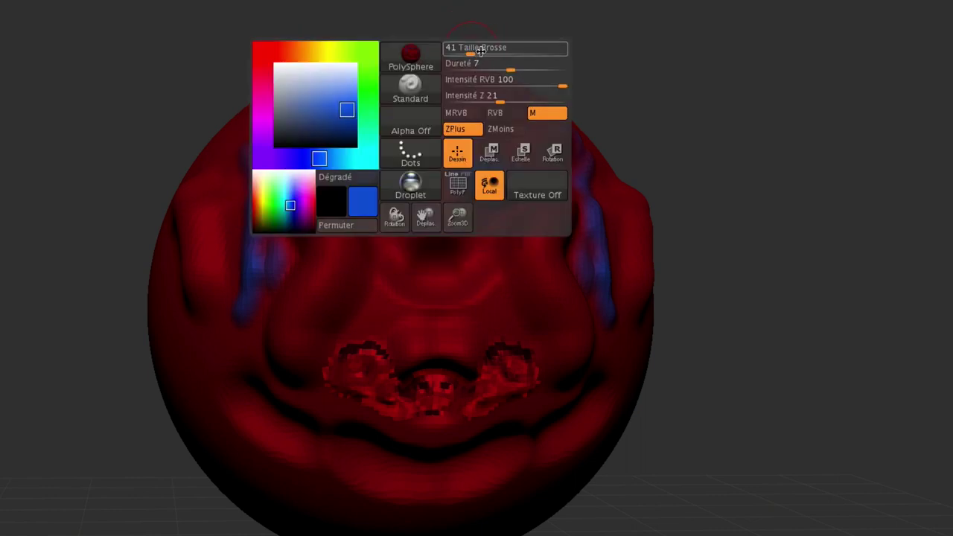